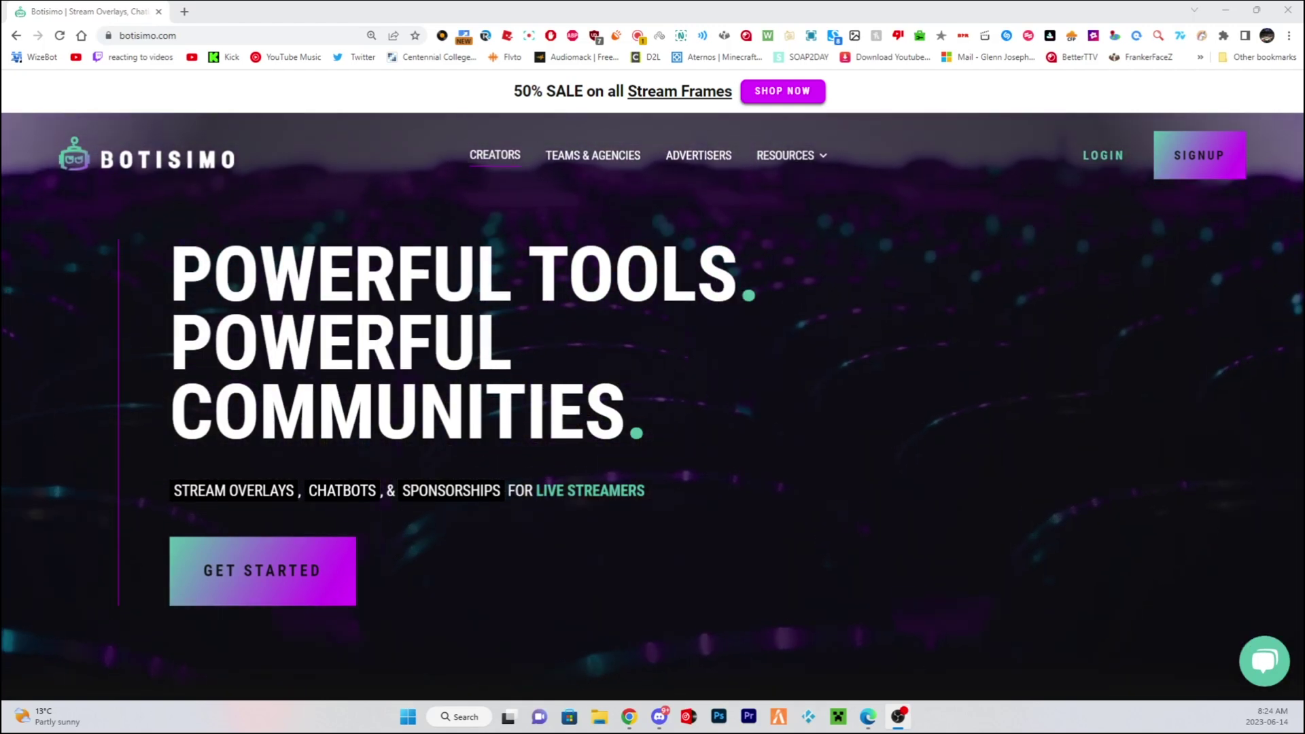
Log in to the Botisimo account from the home page
{"action": "scroll", "coordinate": [652, 449], "scroll_direction": "down", "scroll_amount": 5}
{"action": "scroll", "coordinate": [652, 449], "scroll_direction": "up", "scroll_amount": 2}
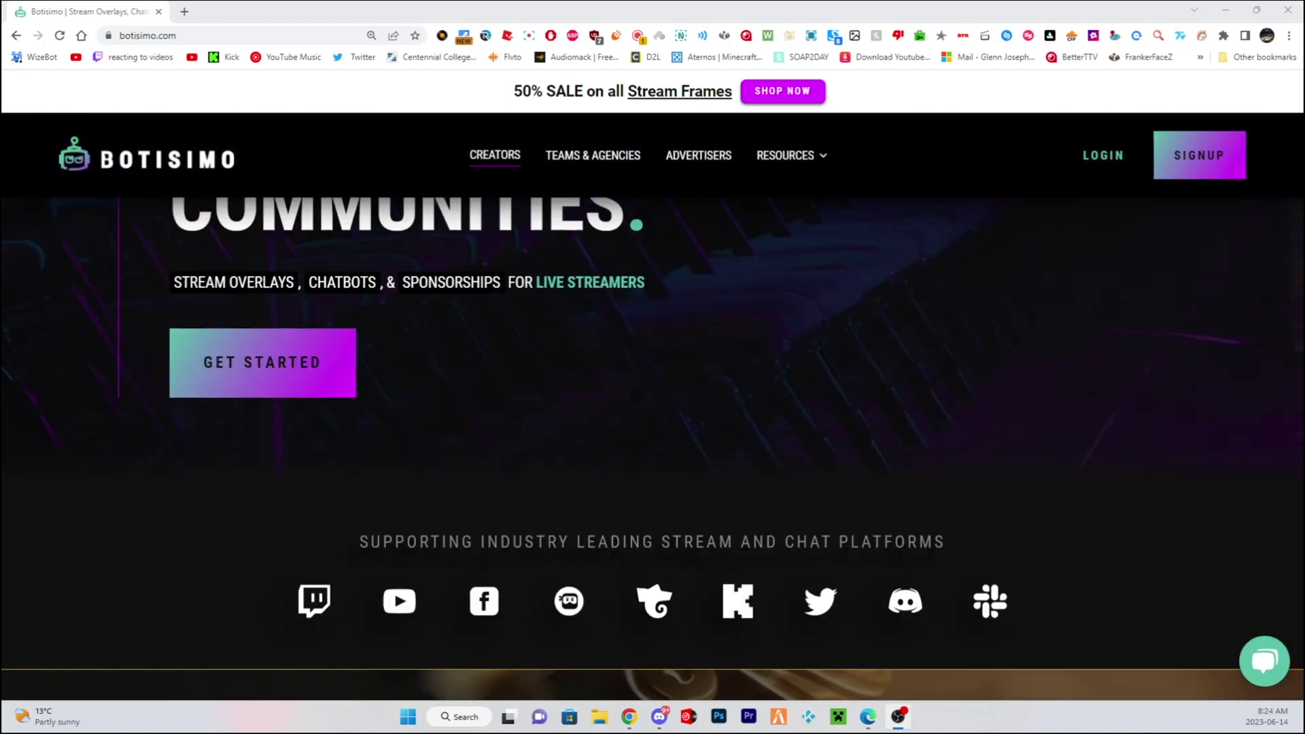
{"action": "scroll", "coordinate": [652, 449], "scroll_direction": "up", "scroll_amount": 1}
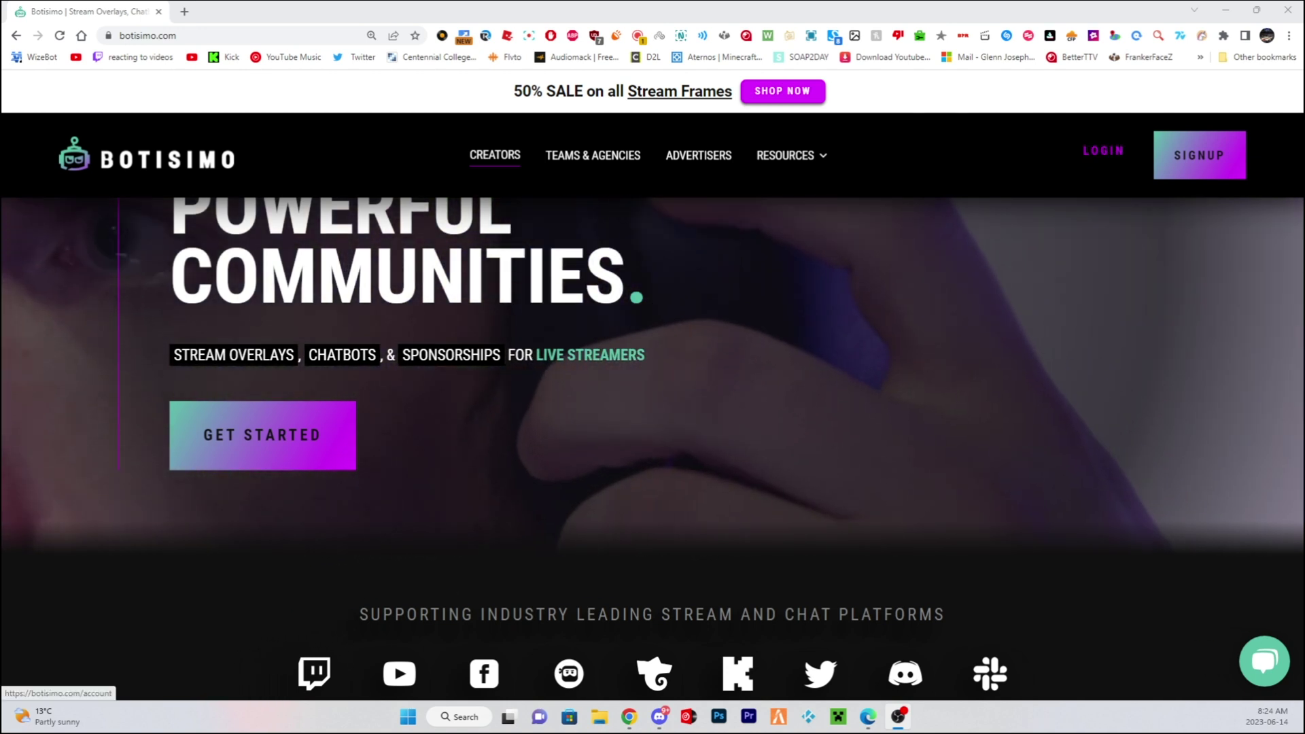
{"action": "left_click", "coordinate": [1103, 150]}
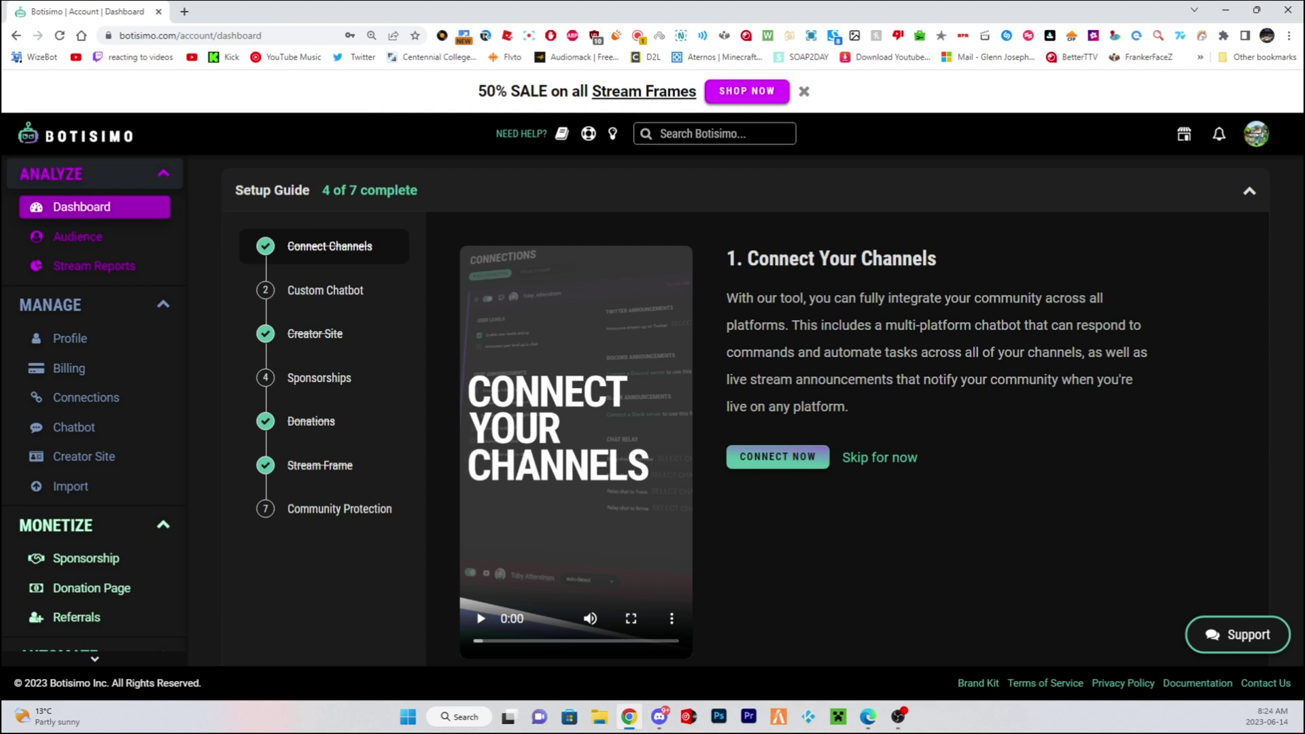
Open the account's Connections page and look through the platforms offered for a new connection, including Kick
{"action": "left_click", "coordinate": [86, 398]}
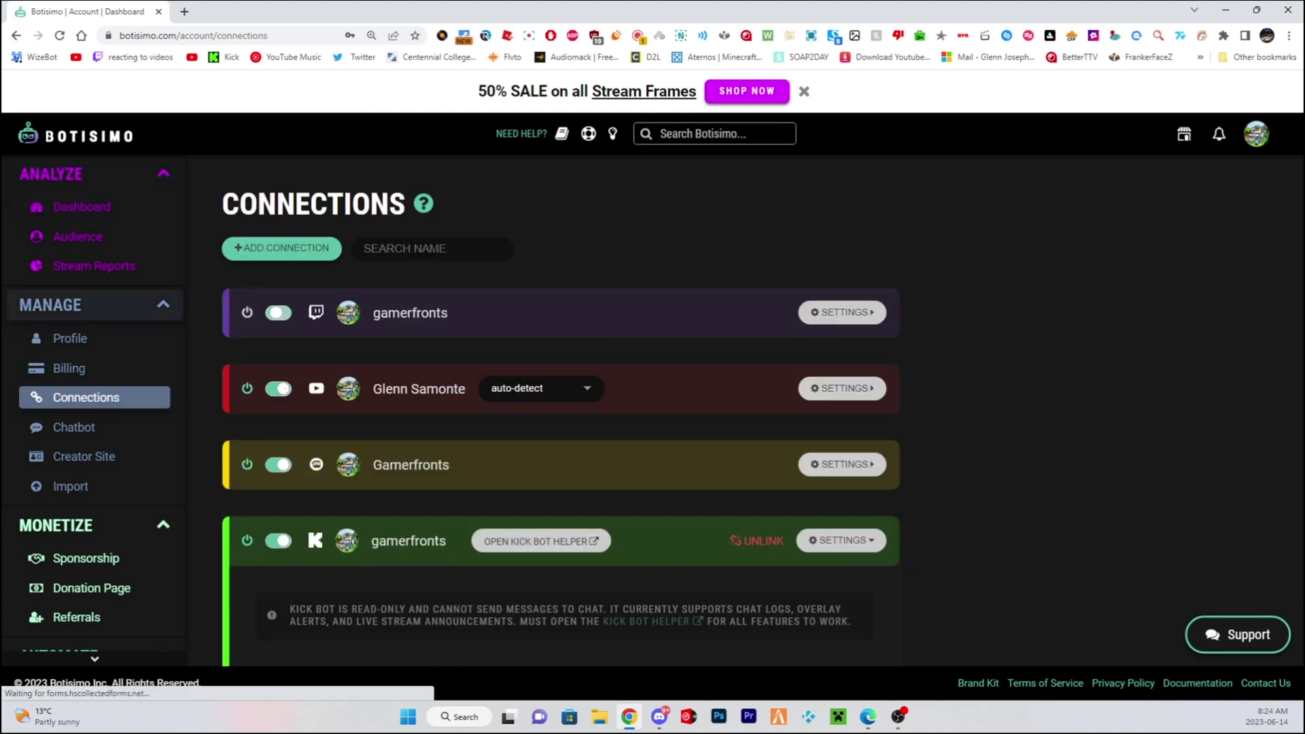
{"action": "left_click", "coordinate": [281, 248]}
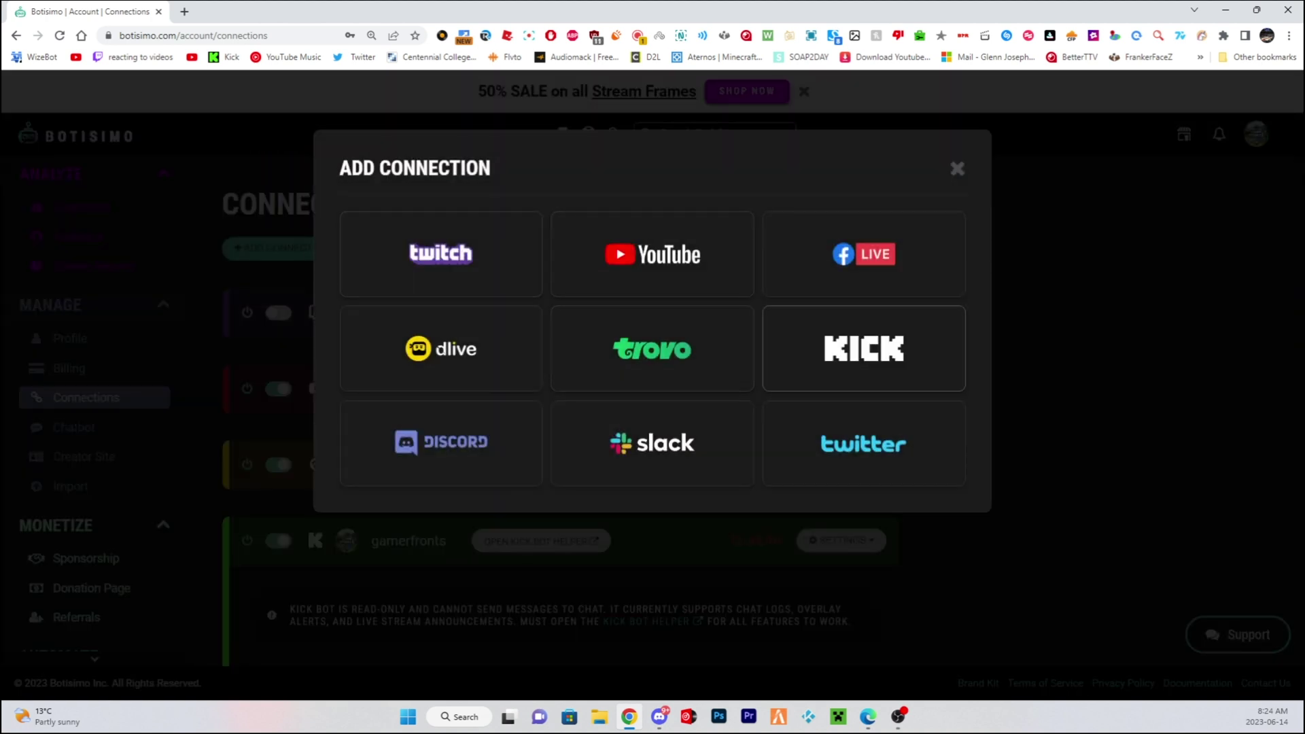
{"action": "left_click", "coordinate": [958, 169]}
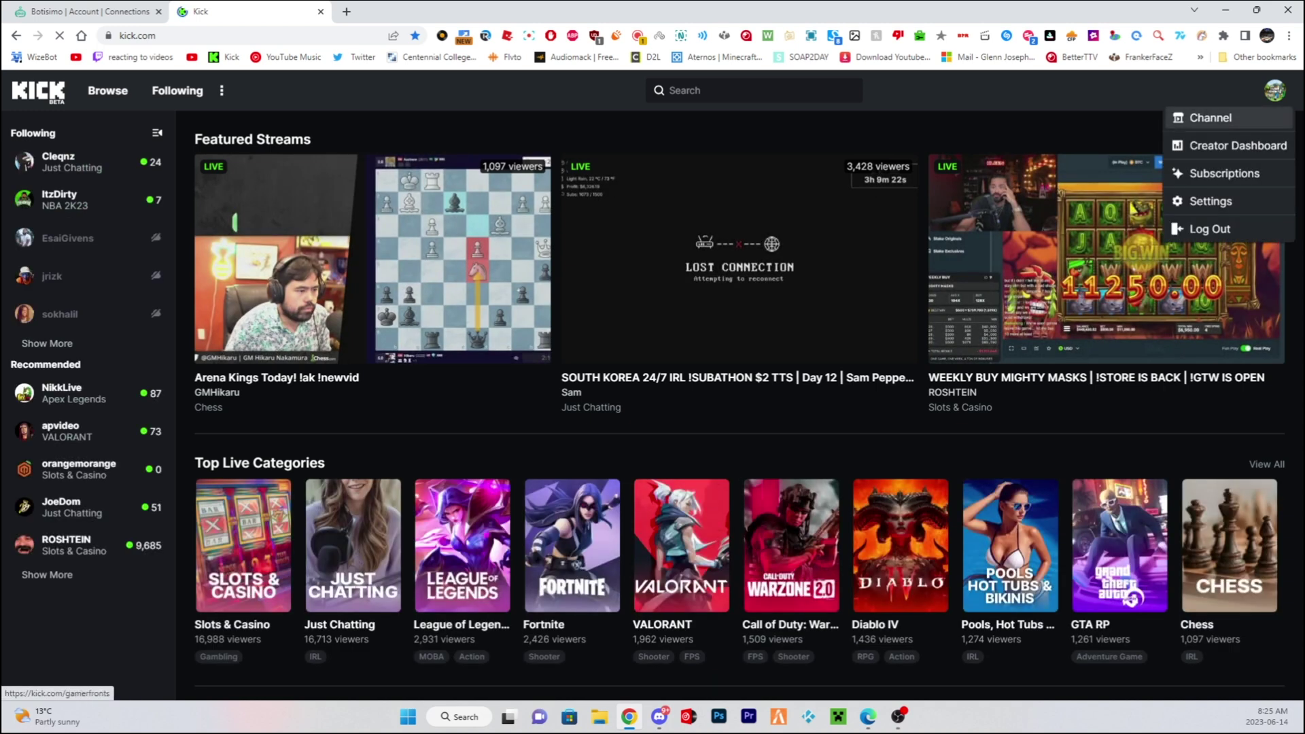
Switch to Kick, open the account's own channel and send !verify in its chat
{"action": "left_click", "coordinate": [1211, 118]}
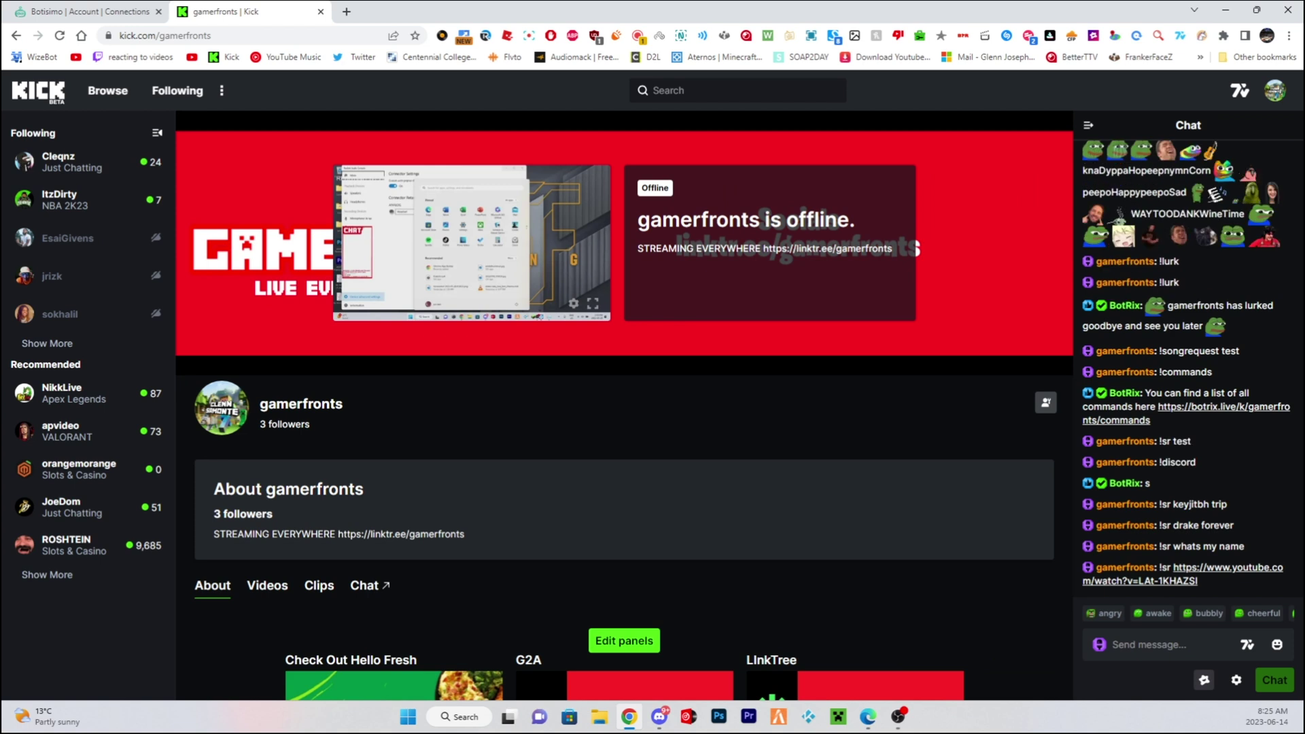
{"action": "type", "text": "!"}
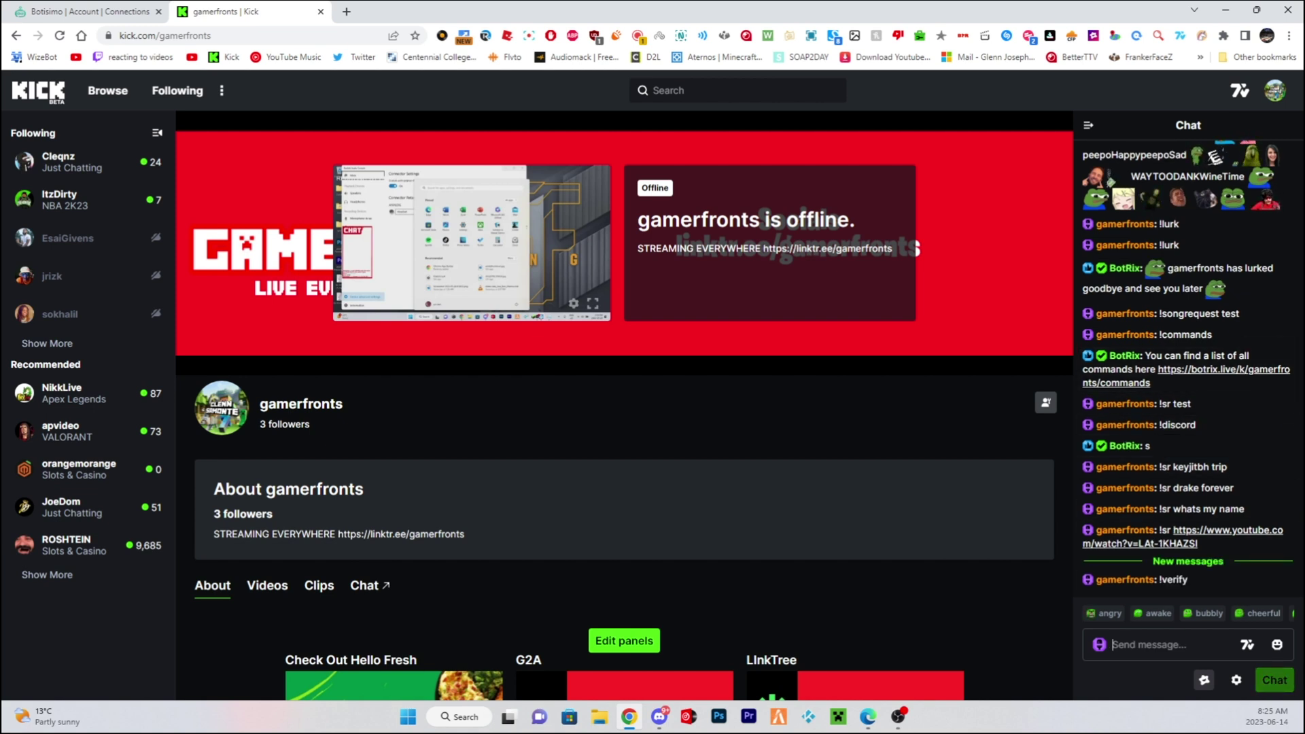
{"action": "key", "text": "ctrl+Tab"}
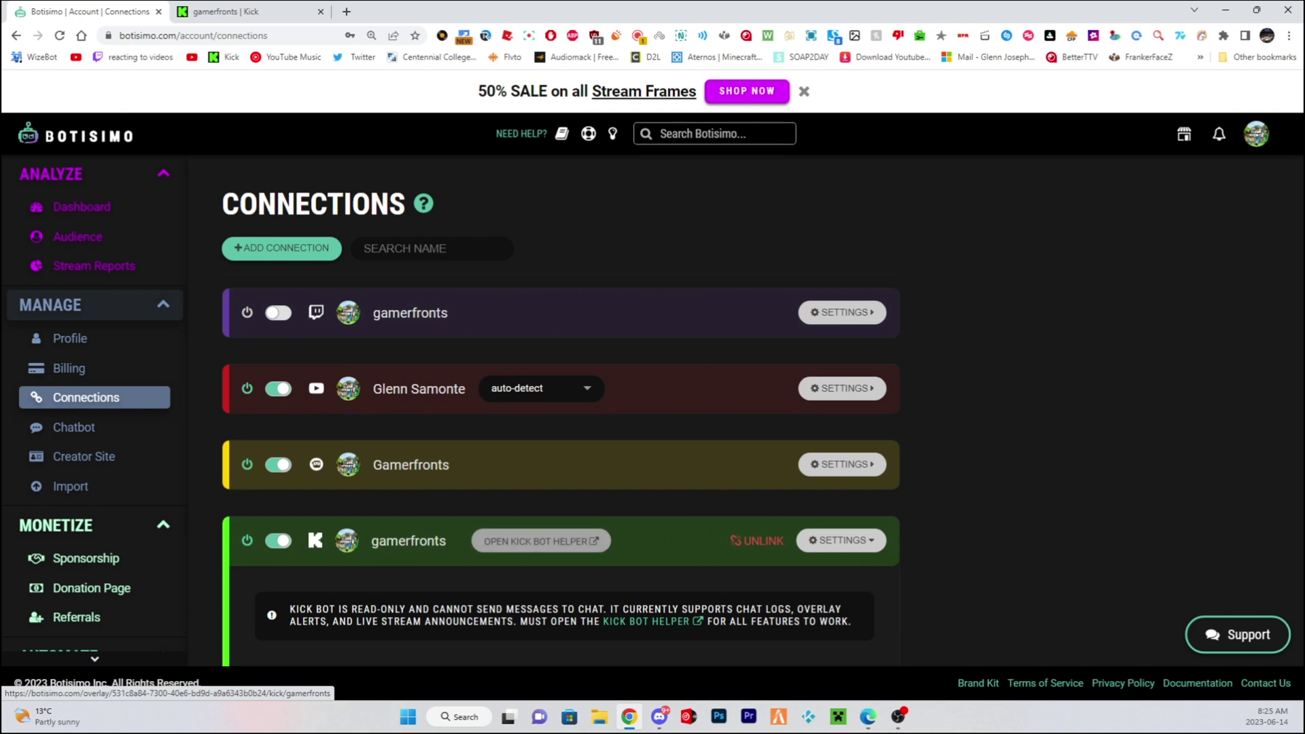
Open the channel moderators list in the Kick creator dashboard and check the botisimo entry
{"action": "left_click", "coordinate": [245, 11]}
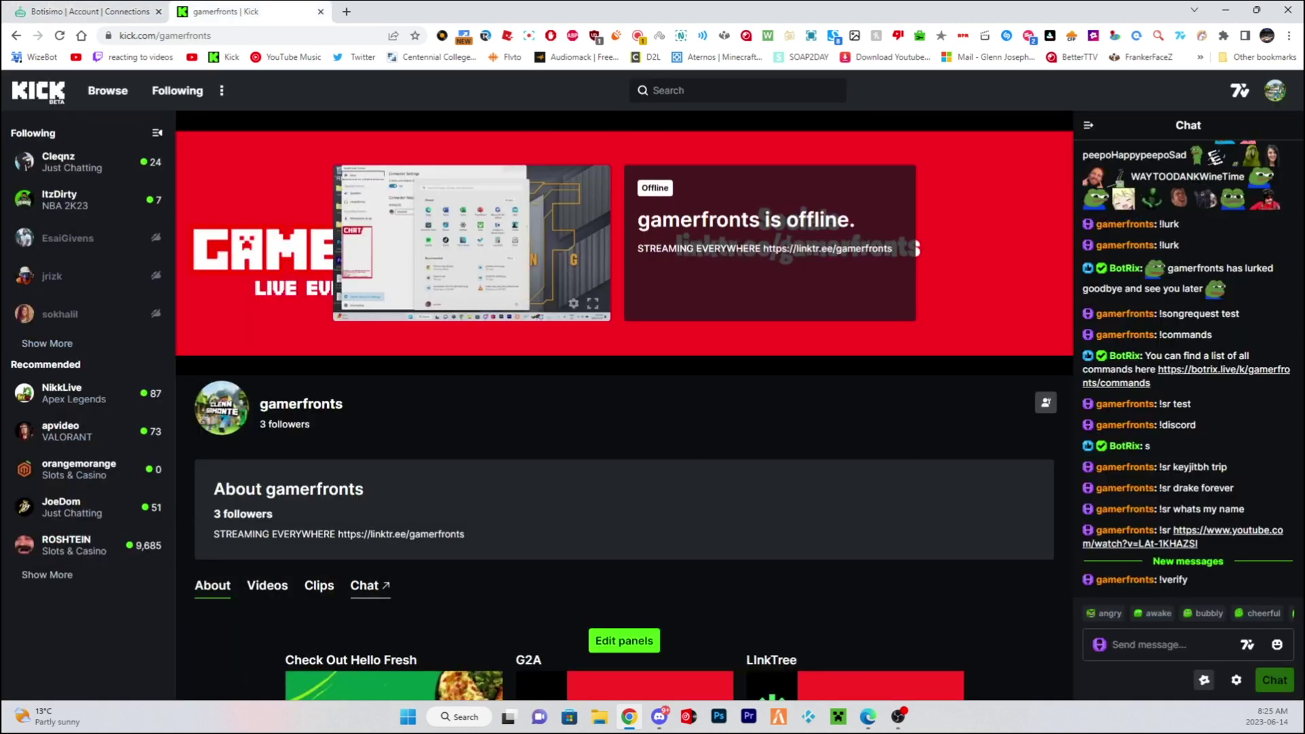
{"action": "left_click", "coordinate": [1276, 91]}
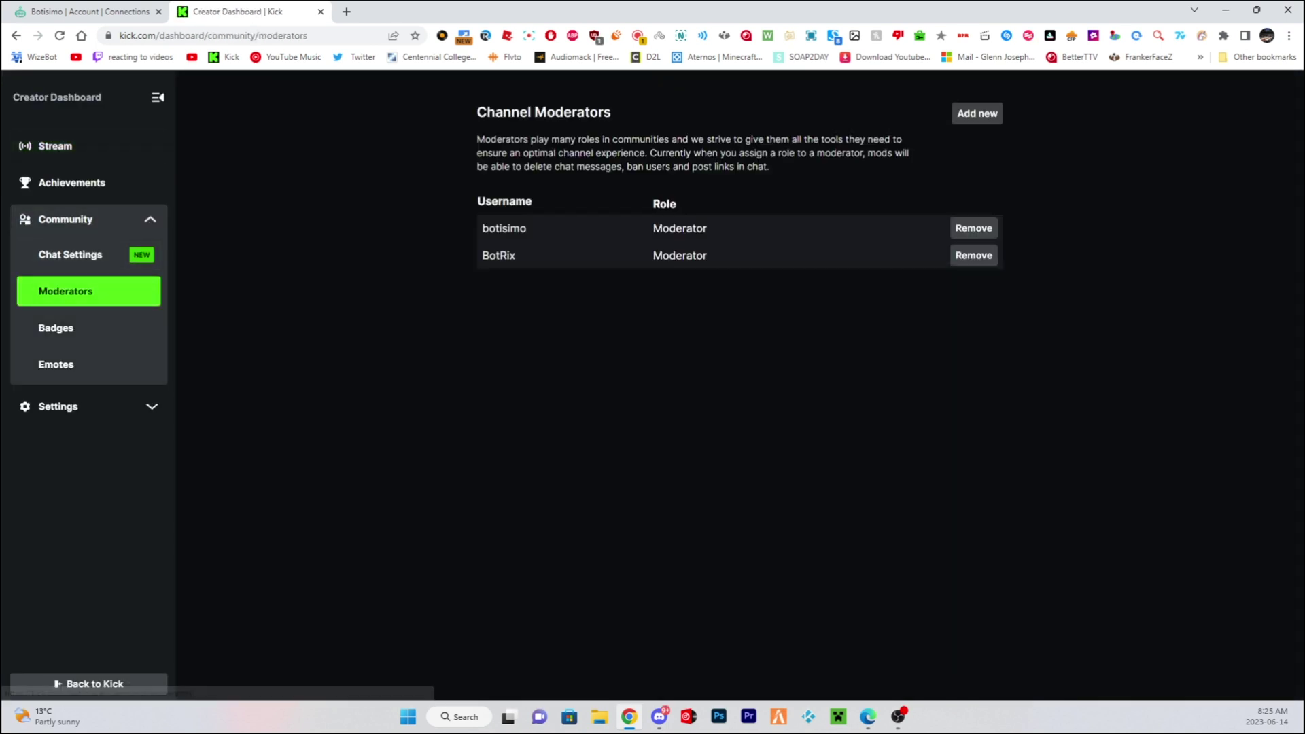
{"action": "left_click_drag", "start_coordinate": [491, 203], "coordinate": [496, 229]}
Return to the Botisimo connections and open the Kick Bot Helper page for the Kick channel
{"action": "left_click", "coordinate": [90, 11]}
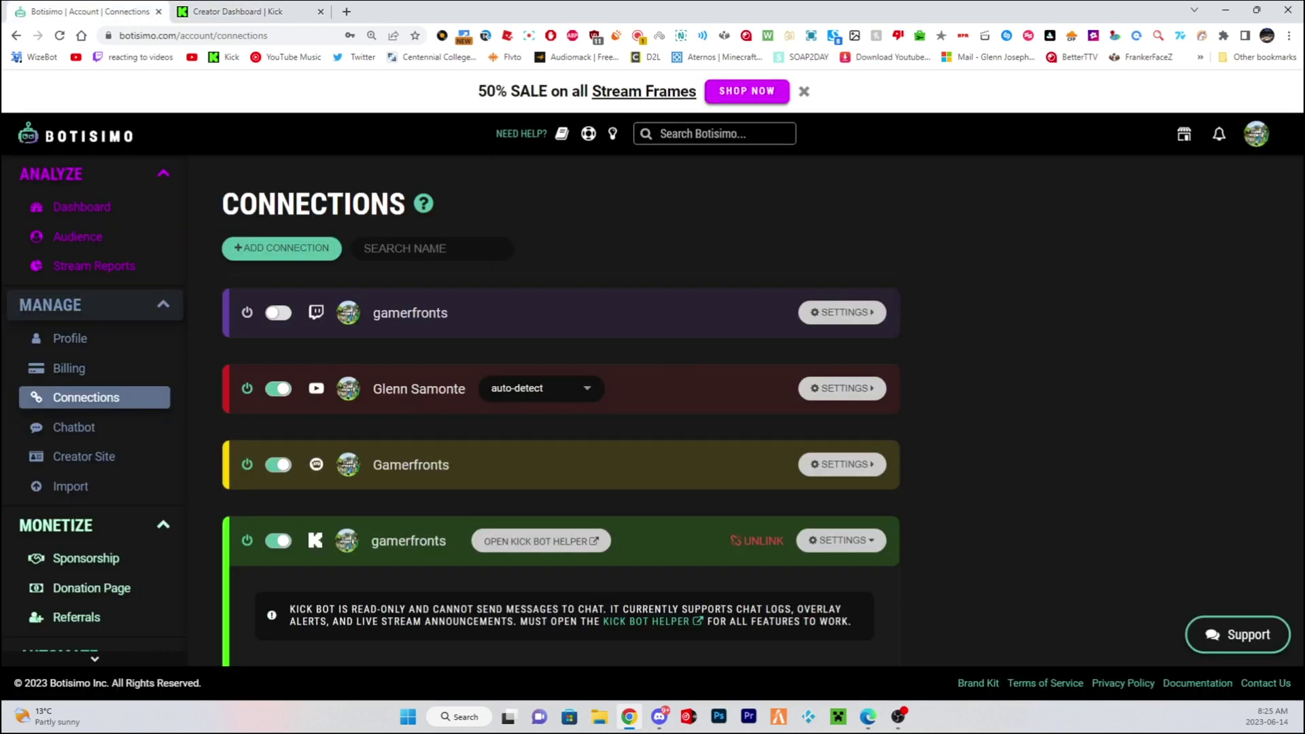
{"action": "scroll", "coordinate": [541, 476], "scroll_direction": "down", "scroll_amount": 1}
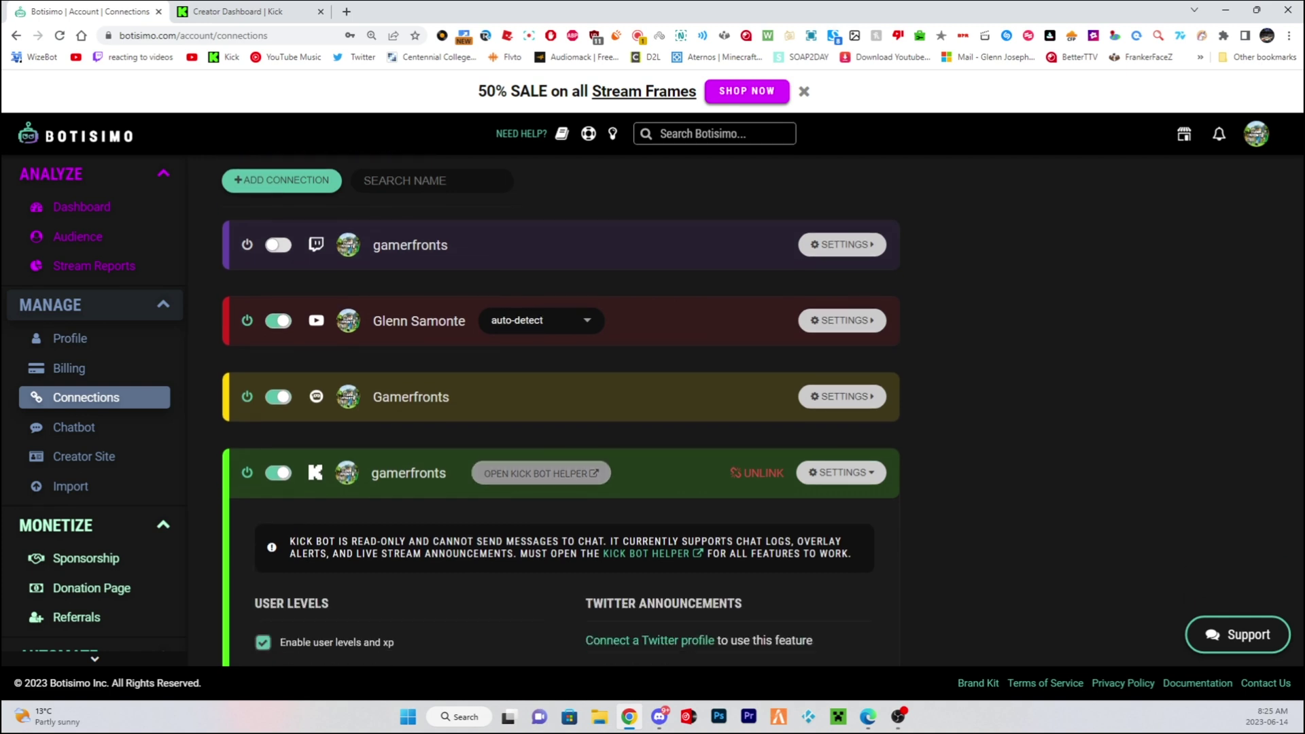
{"action": "left_click", "coordinate": [541, 479]}
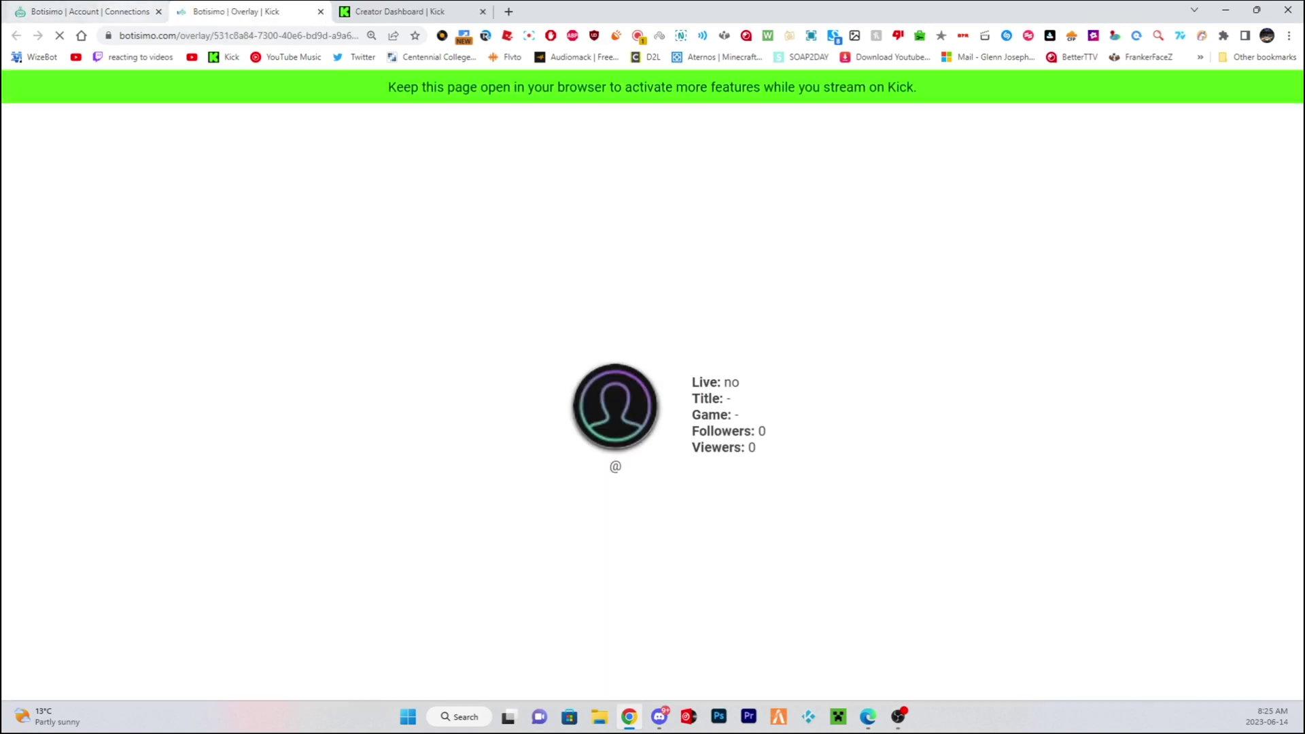
{"action": "key", "text": "ctrl+shift+Tab"}
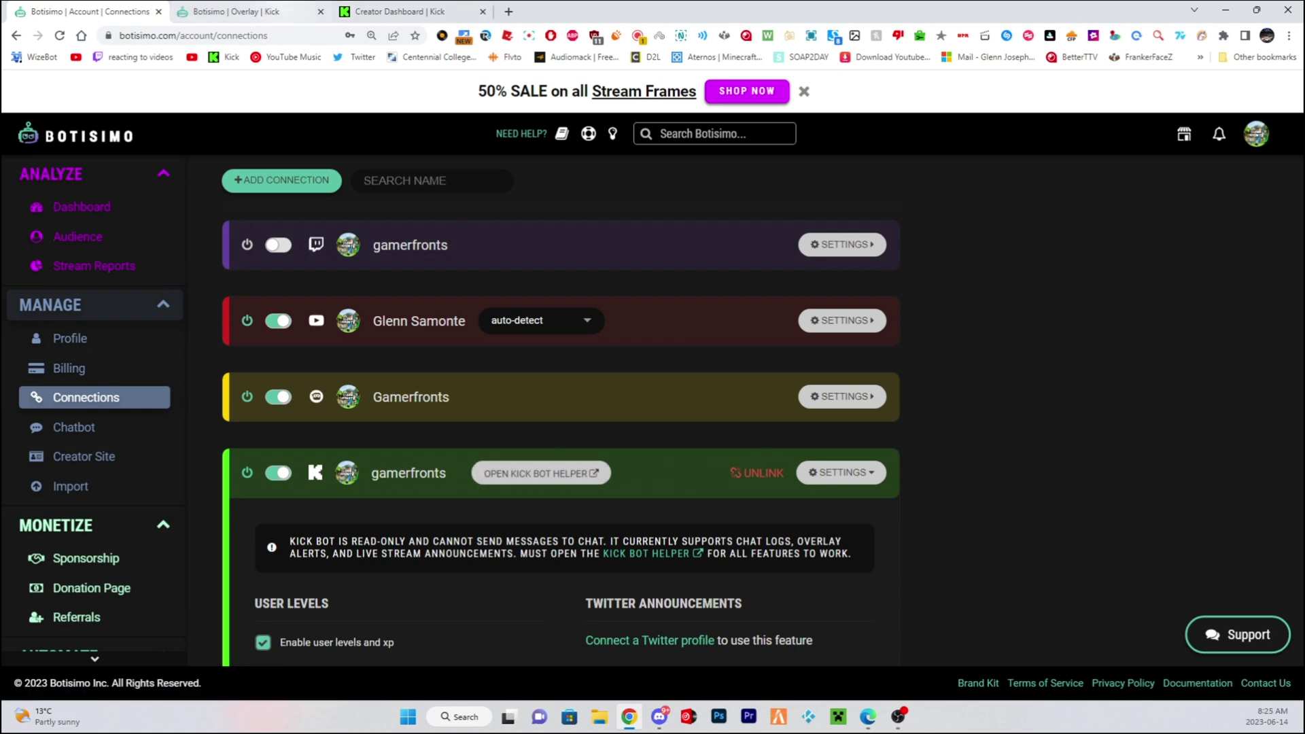
{"action": "left_click", "coordinate": [251, 12]}
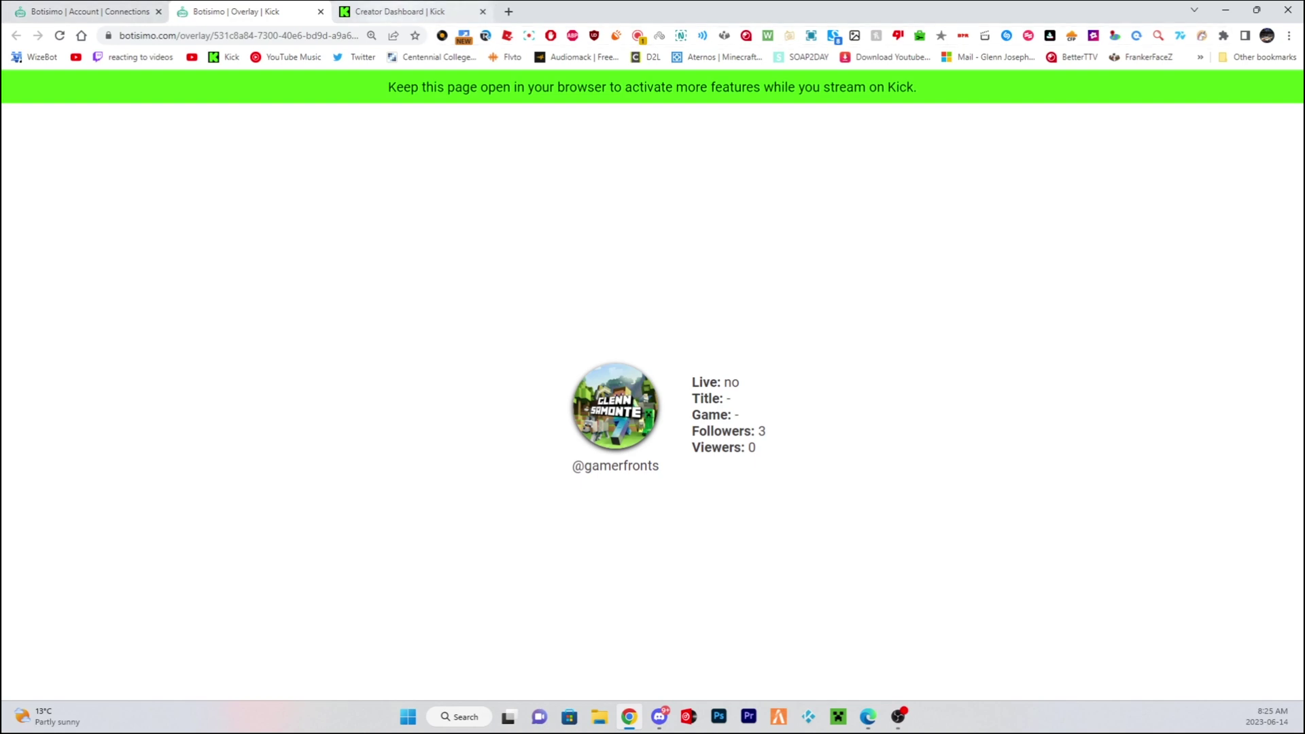
Switch to the Kick creator dashboard and open its Stream page
{"action": "left_click", "coordinate": [408, 11]}
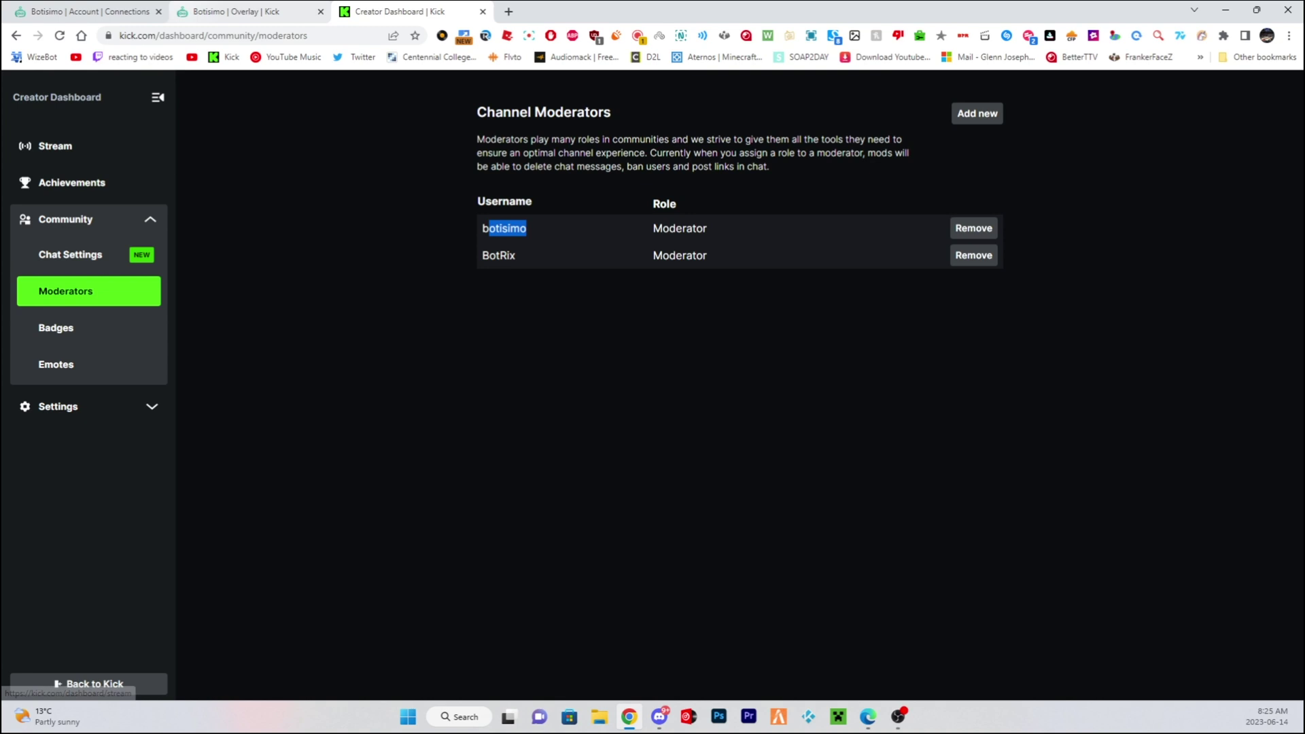
{"action": "key", "text": "ctrl+shift+Tab"}
{"action": "key", "text": "ctrl+Tab"}
{"action": "left_click", "coordinate": [55, 146]}
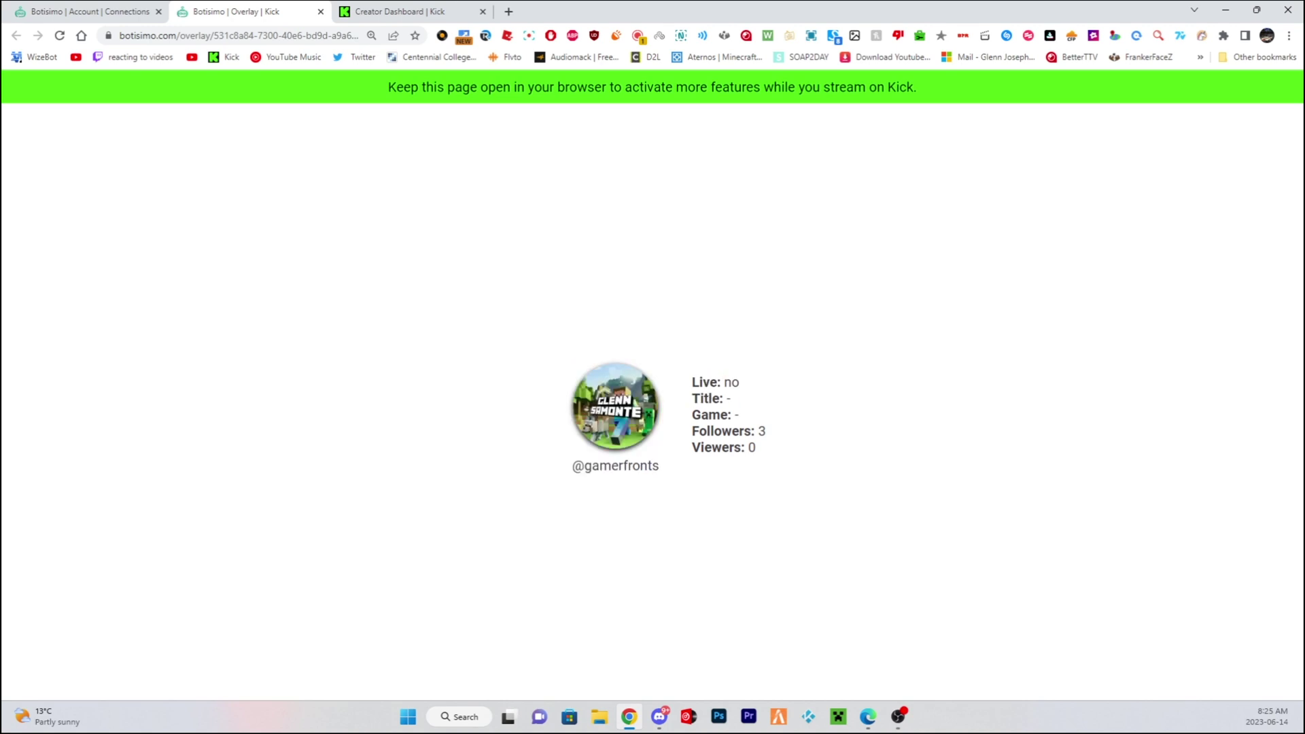
Examine the channel profile and live status on the Kick Bot Helper page
{"action": "key", "text": "ctrl+shift+Tab"}
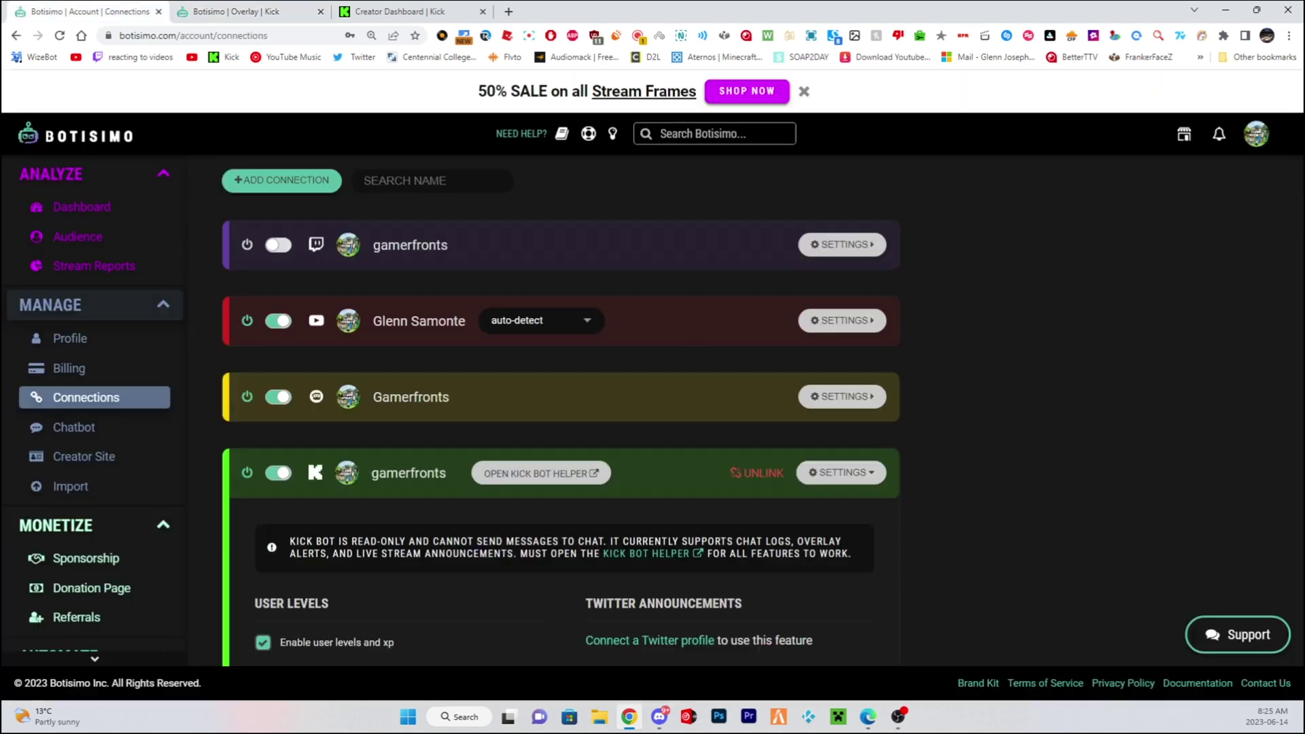
{"action": "scroll", "coordinate": [95, 407], "scroll_direction": "down", "scroll_amount": 1}
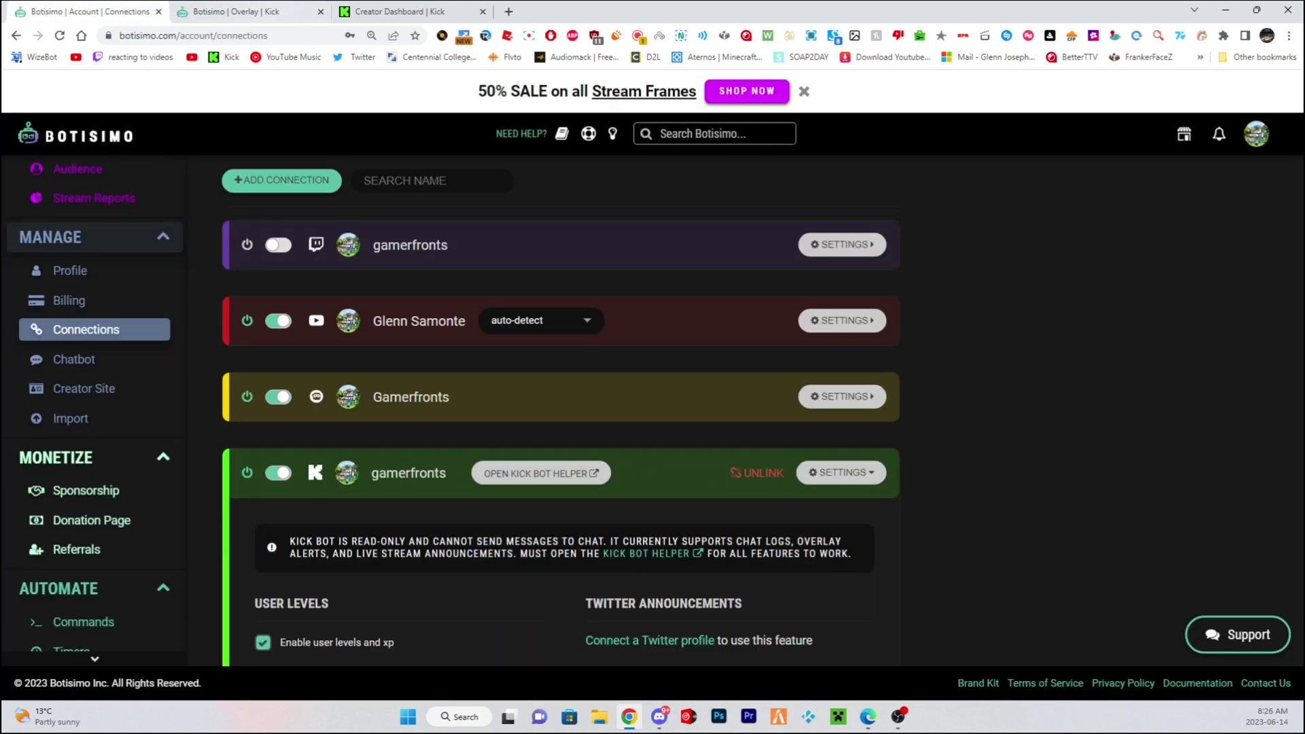
{"action": "key", "text": "ctrl+Tab"}
{"action": "left_click_drag", "start_coordinate": [568, 364], "coordinate": [703, 382]}
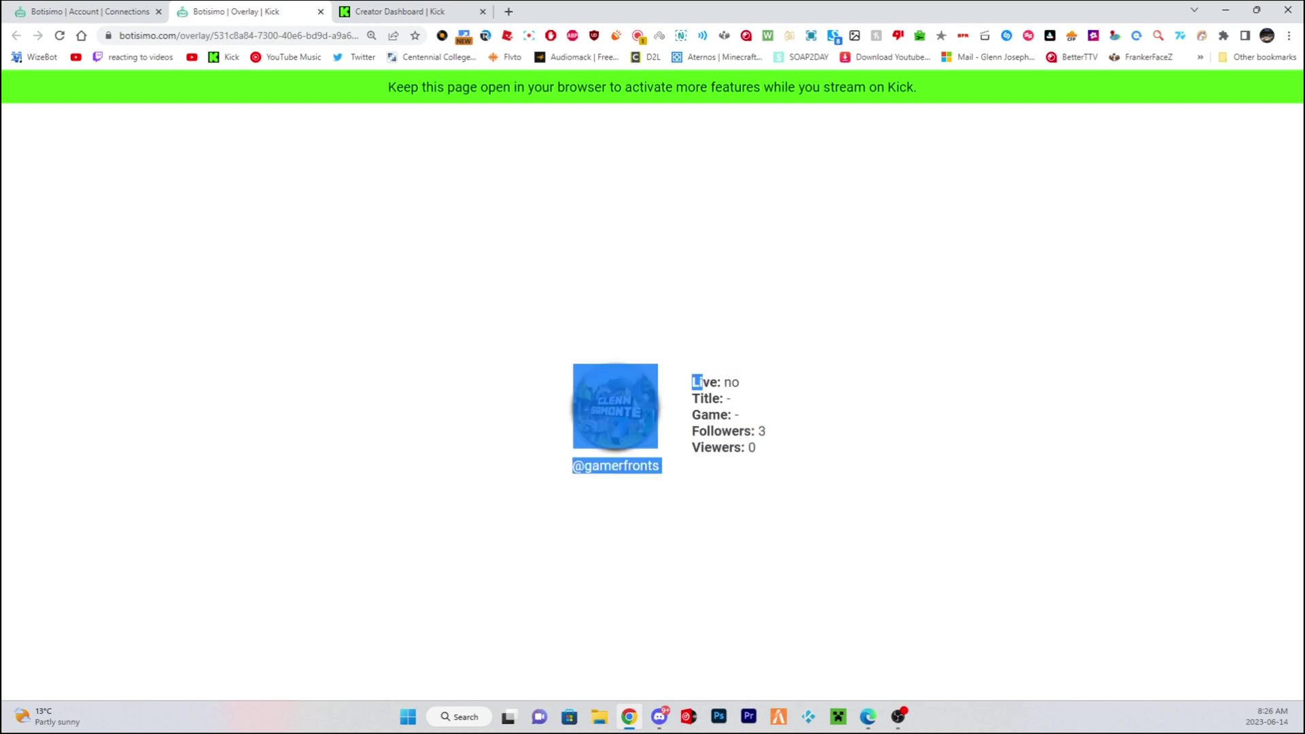
Open the Music Player page in Botisimo to view its song queue
{"action": "key", "text": "ctrl+shift+Tab"}
{"action": "scroll", "coordinate": [95, 408], "scroll_direction": "down", "scroll_amount": 3}
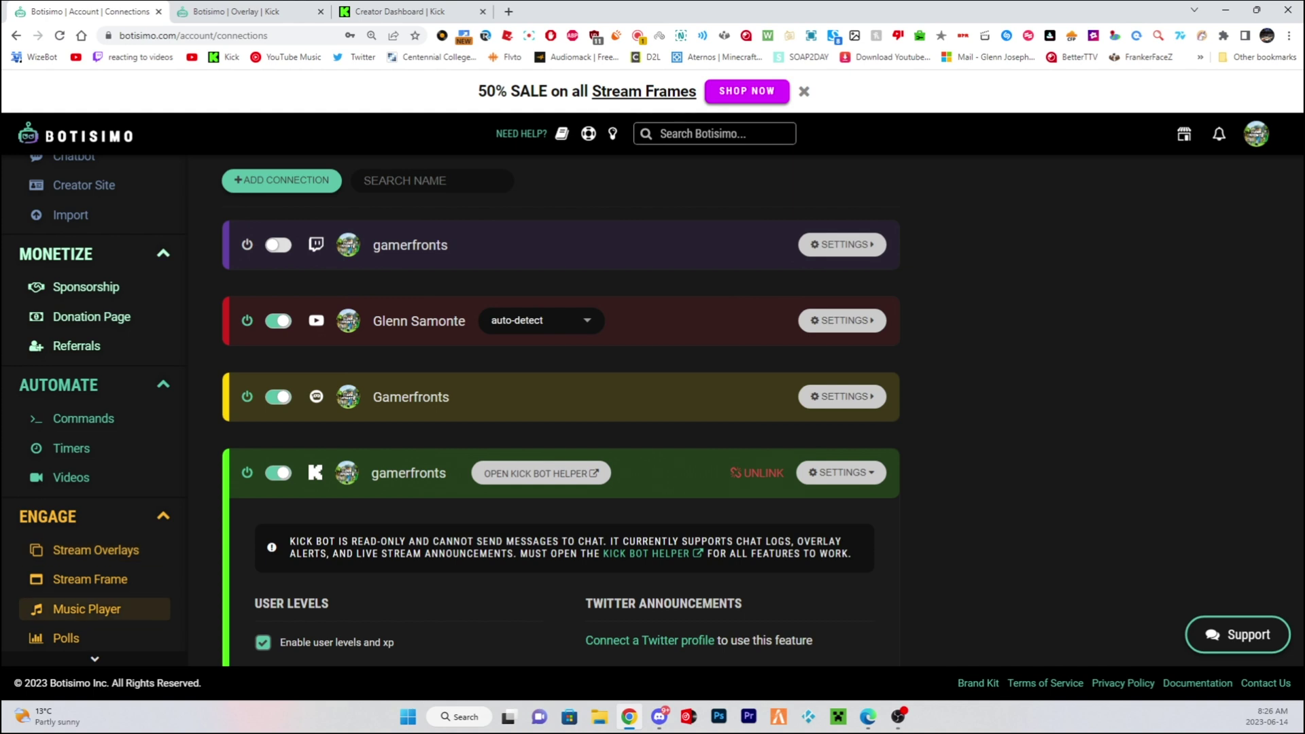
{"action": "left_click", "coordinate": [87, 609]}
{"action": "scroll", "coordinate": [95, 381], "scroll_direction": "down", "scroll_amount": 3}
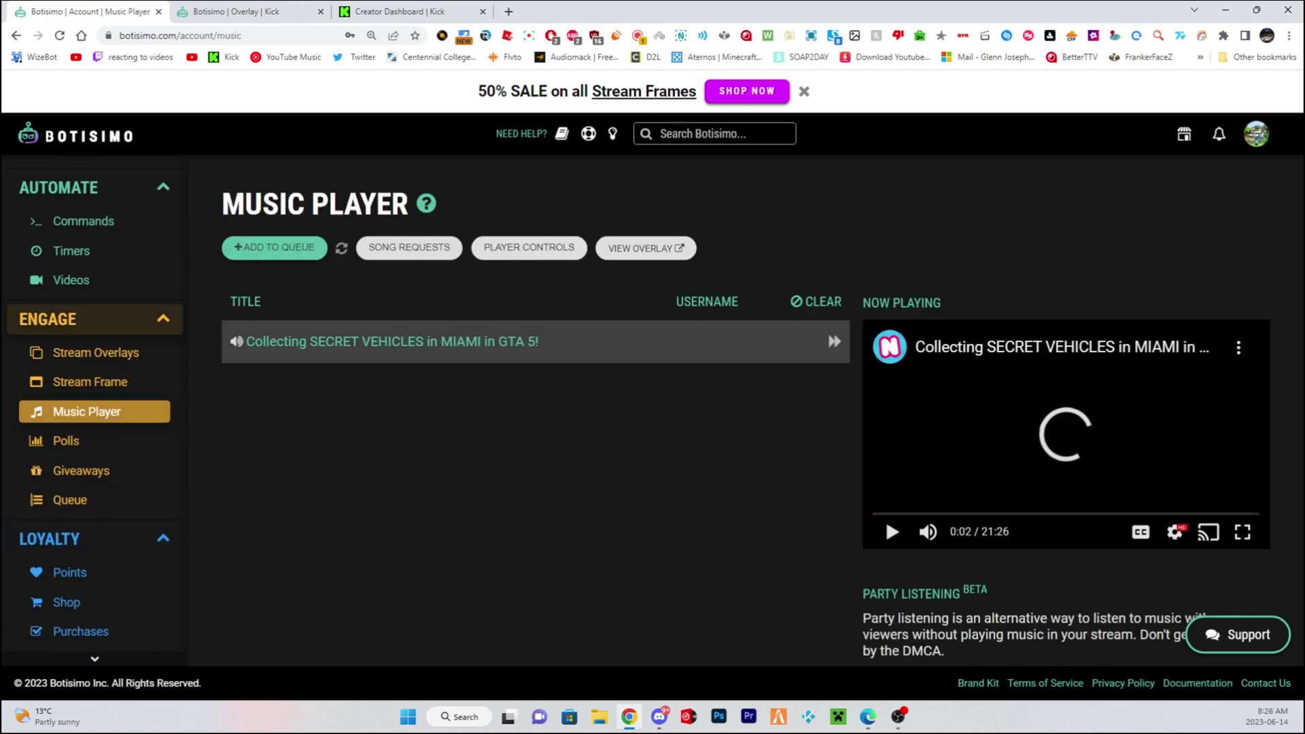
Open the Music stream overlays and examine the Now Playing overlay's description and link
{"action": "left_click", "coordinate": [96, 352]}
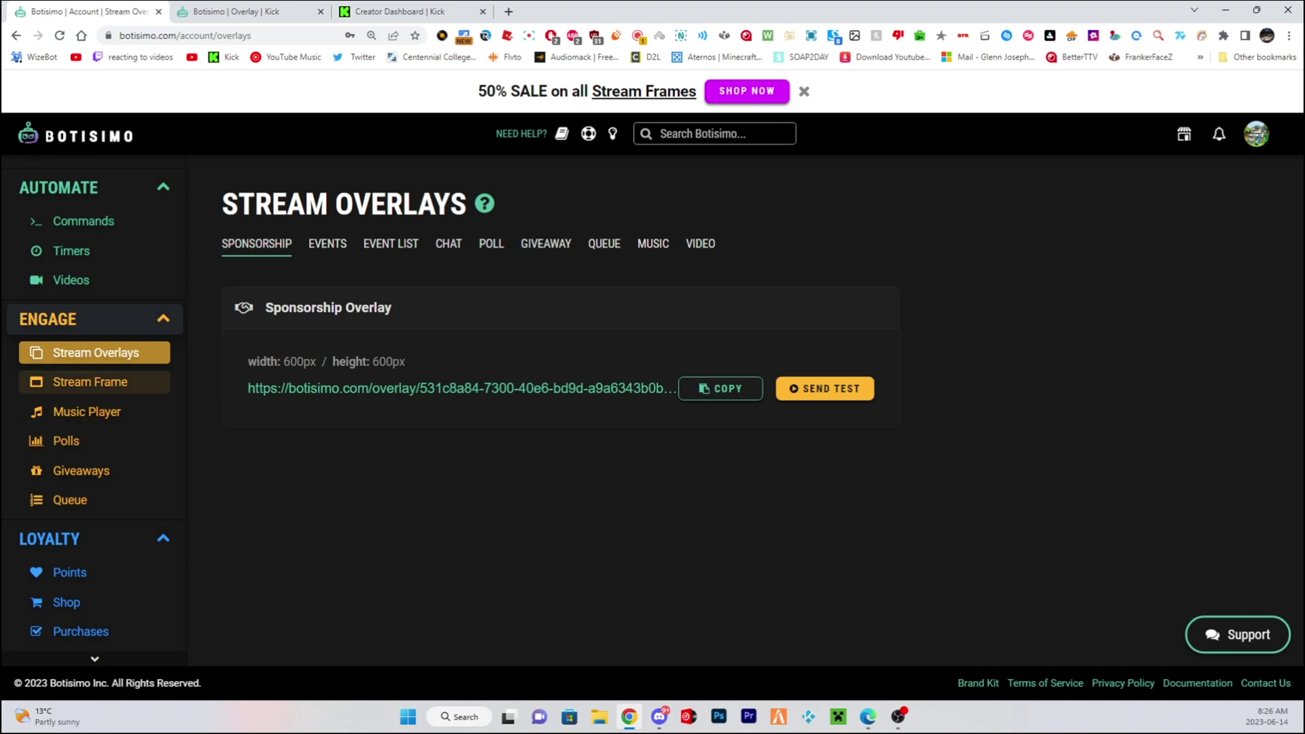
{"action": "left_click", "coordinate": [653, 244]}
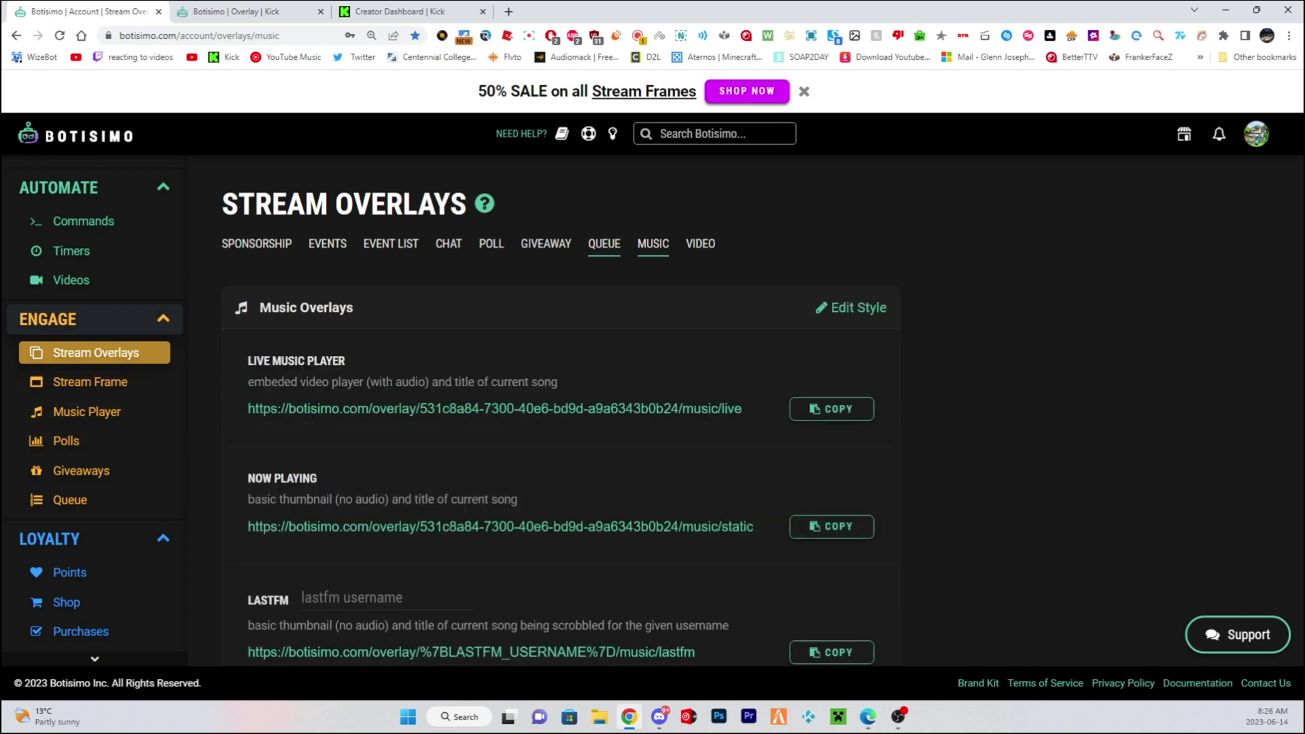
{"action": "left_click_drag", "start_coordinate": [263, 527], "coordinate": [379, 527]}
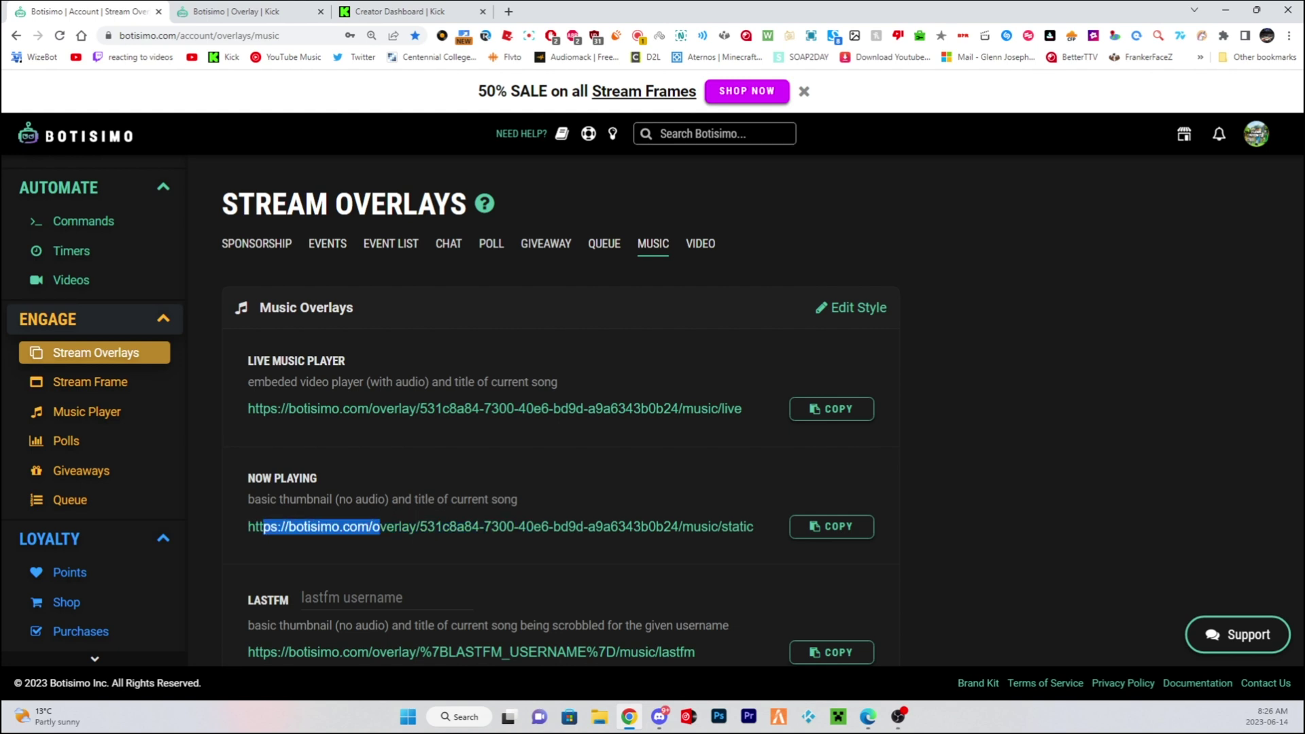
{"action": "left_click_drag", "start_coordinate": [280, 500], "coordinate": [518, 499]}
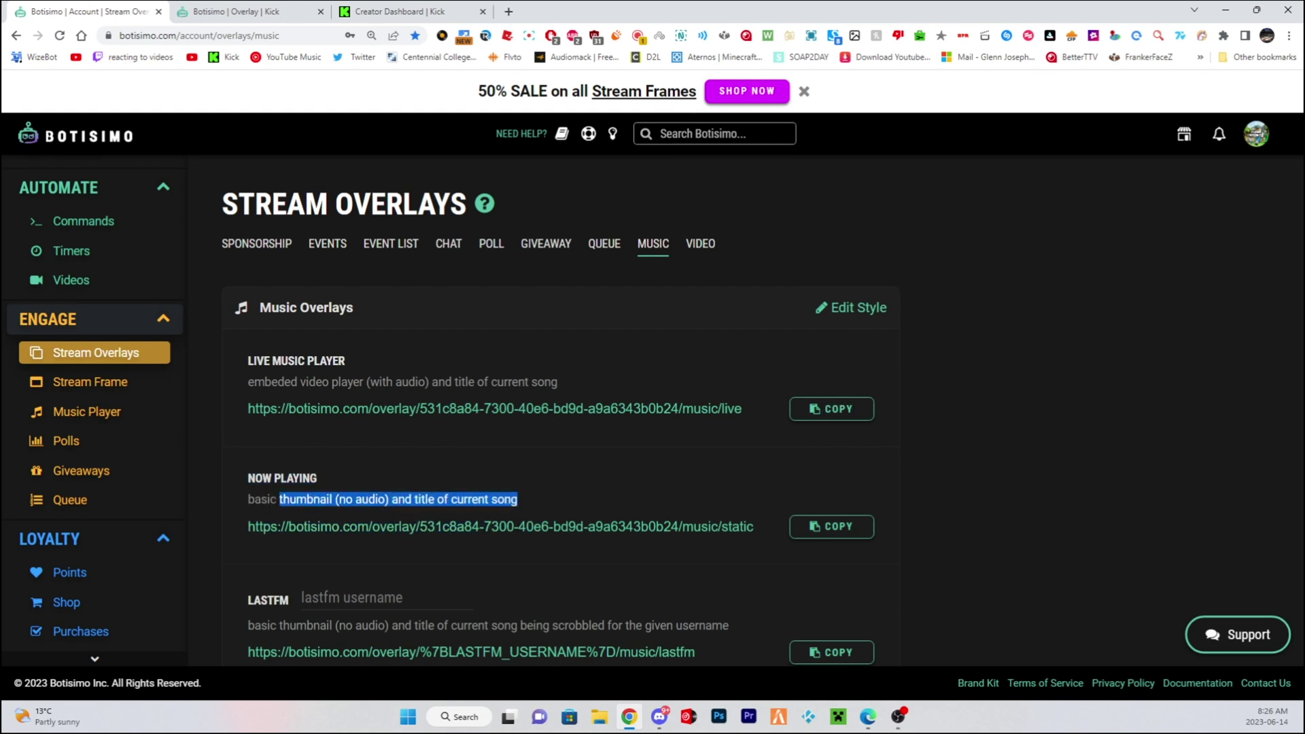
{"action": "left_click_drag", "start_coordinate": [260, 527], "coordinate": [634, 527]}
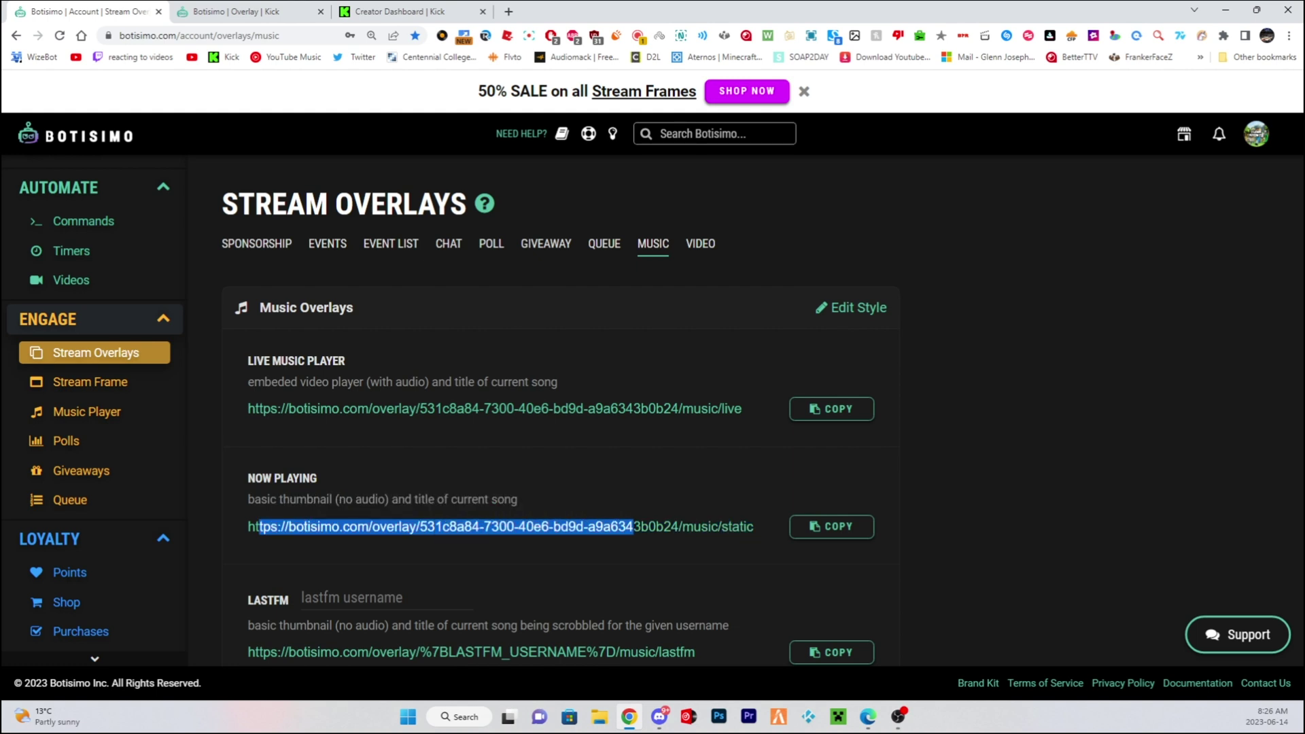
Return to the Music Player and empty the queue by deleting all songs and skipping the current one
{"action": "left_click", "coordinate": [87, 411]}
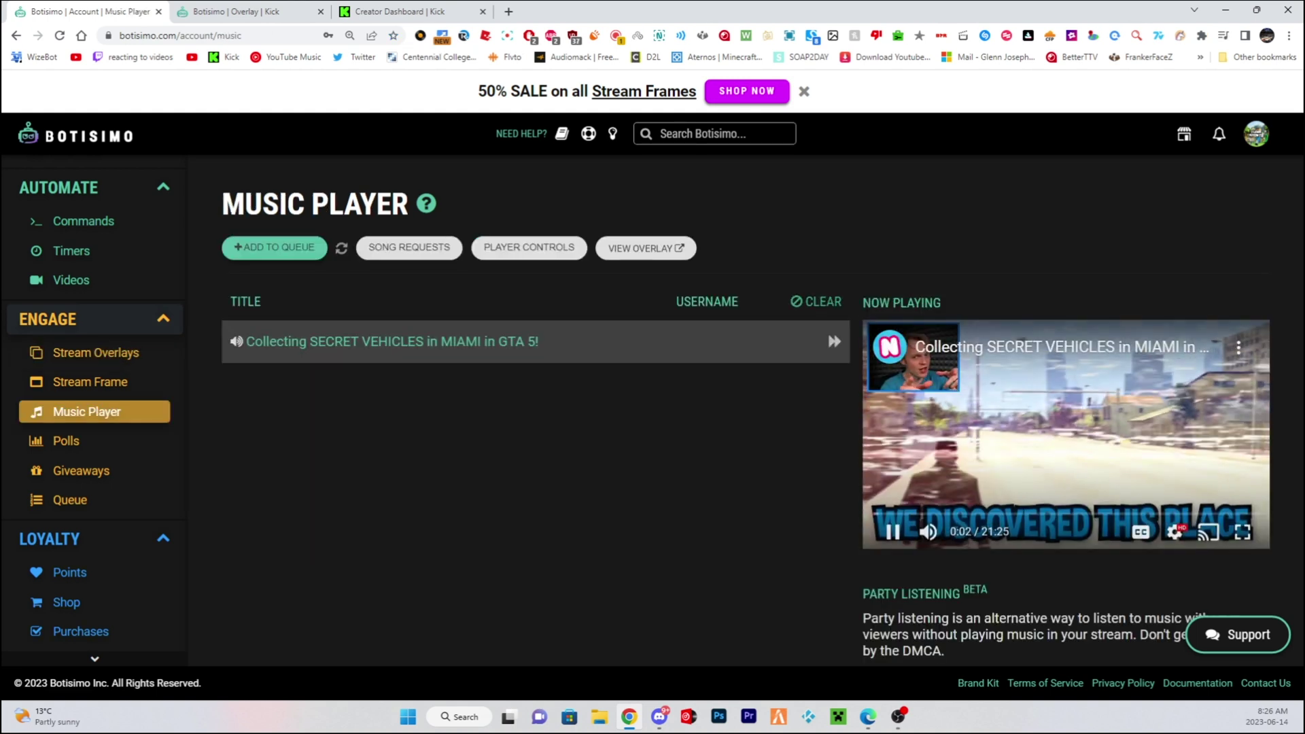
{"action": "left_click", "coordinate": [817, 302]}
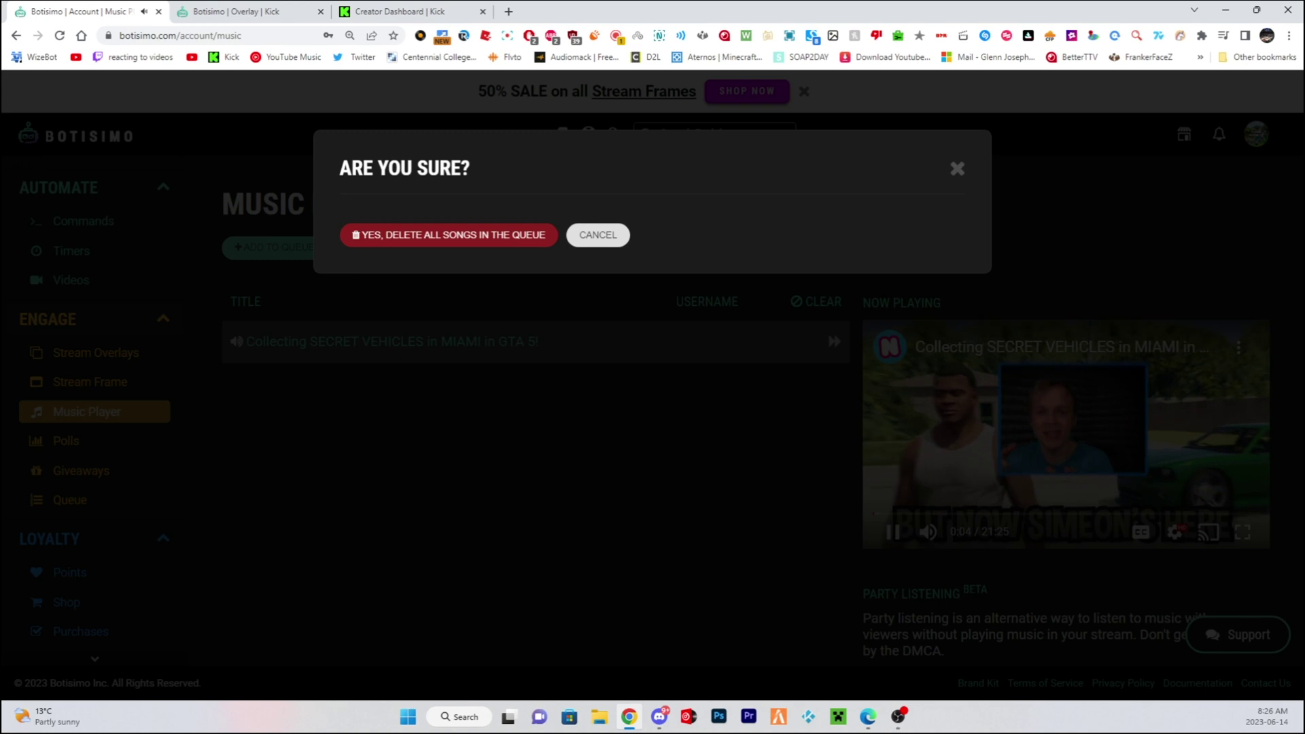
{"action": "left_click", "coordinate": [448, 235]}
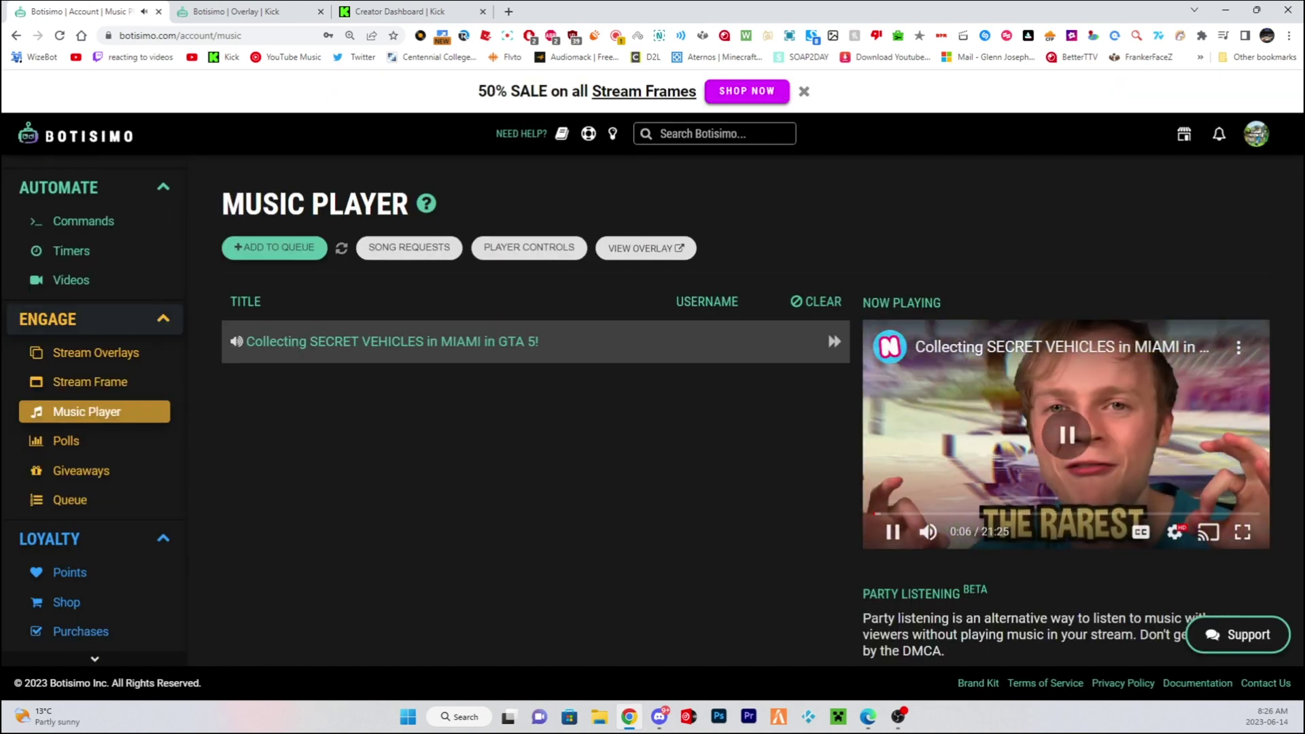
{"action": "left_click", "coordinate": [834, 341]}
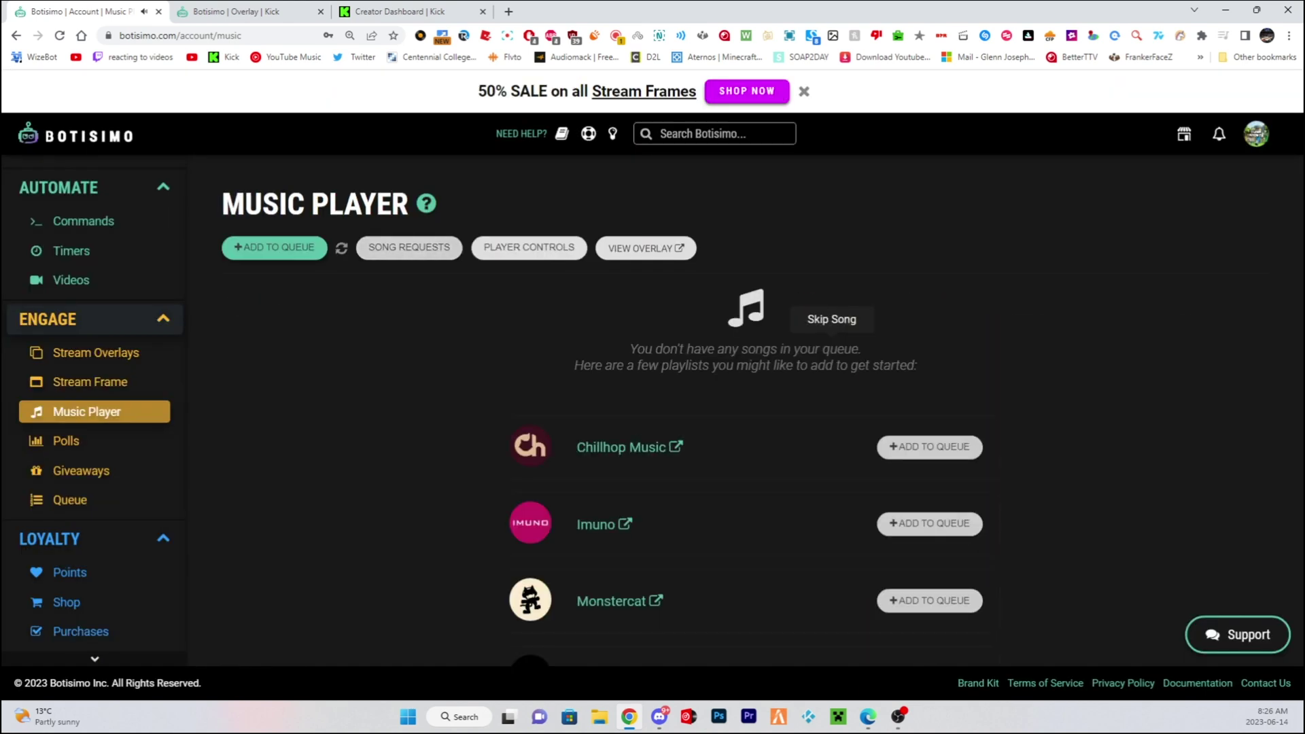
Open the form for adding a YouTube playlist or song, and review the !sr requests in Kick's dashboard chat
{"action": "left_click", "coordinate": [274, 247]}
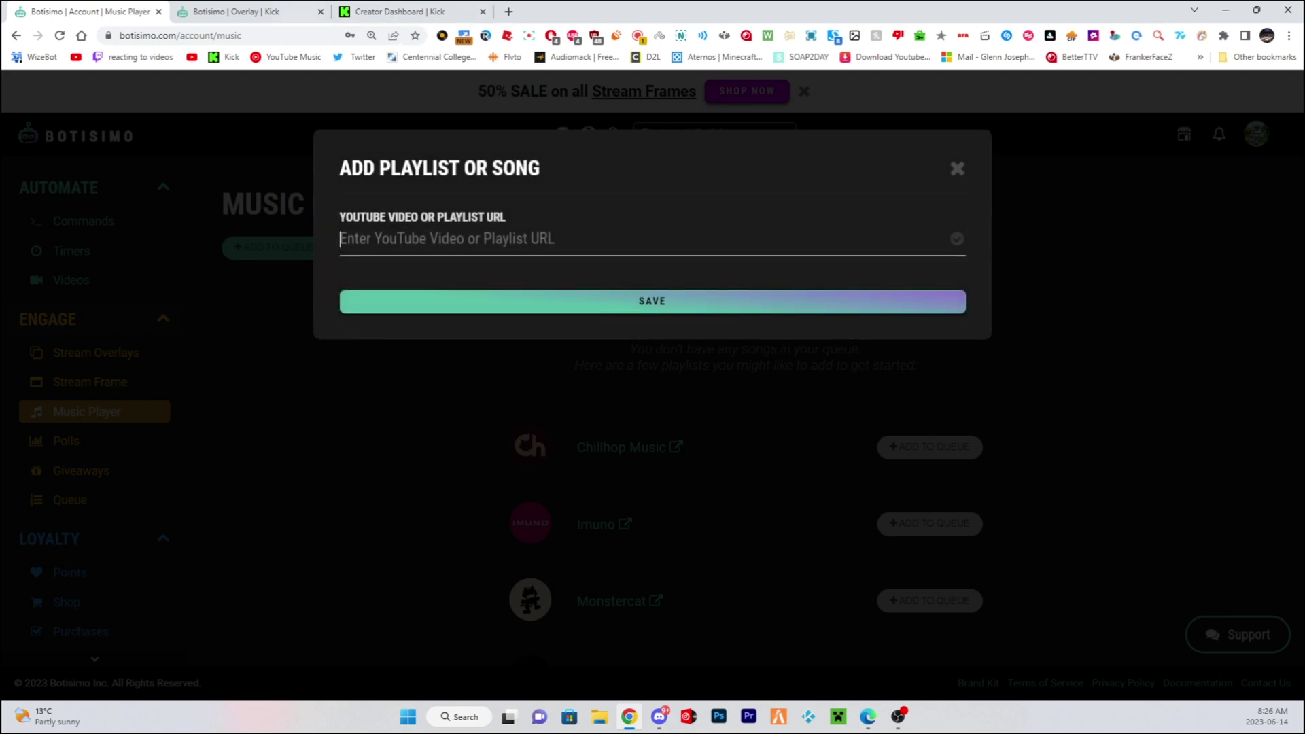
{"action": "left_click", "coordinate": [408, 11]}
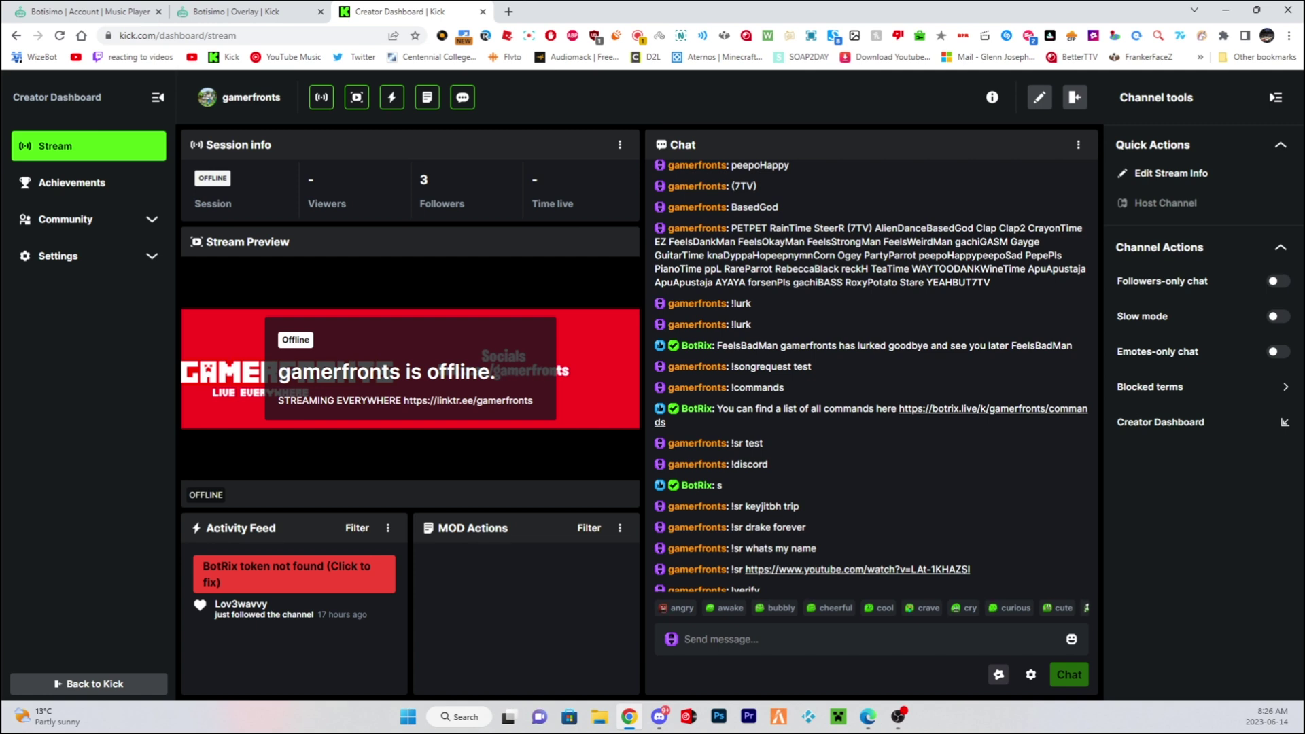
{"action": "left_click_drag", "start_coordinate": [844, 556], "coordinate": [844, 547]}
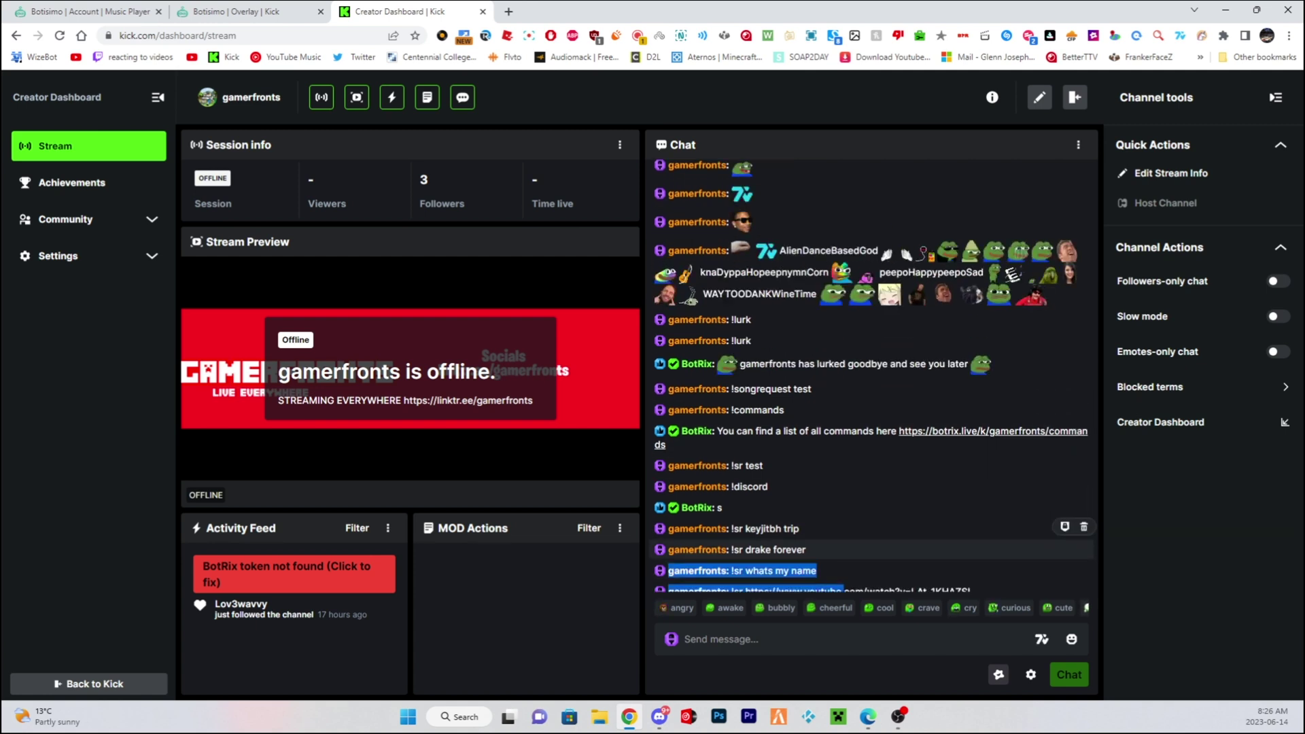
Send the song request "!sr marshmello alone" in the Kick dashboard chat
{"action": "scroll", "coordinate": [843, 548], "scroll_direction": "down", "scroll_amount": 1}
{"action": "left_click", "coordinate": [841, 639]}
{"action": "type", "text": "!"}
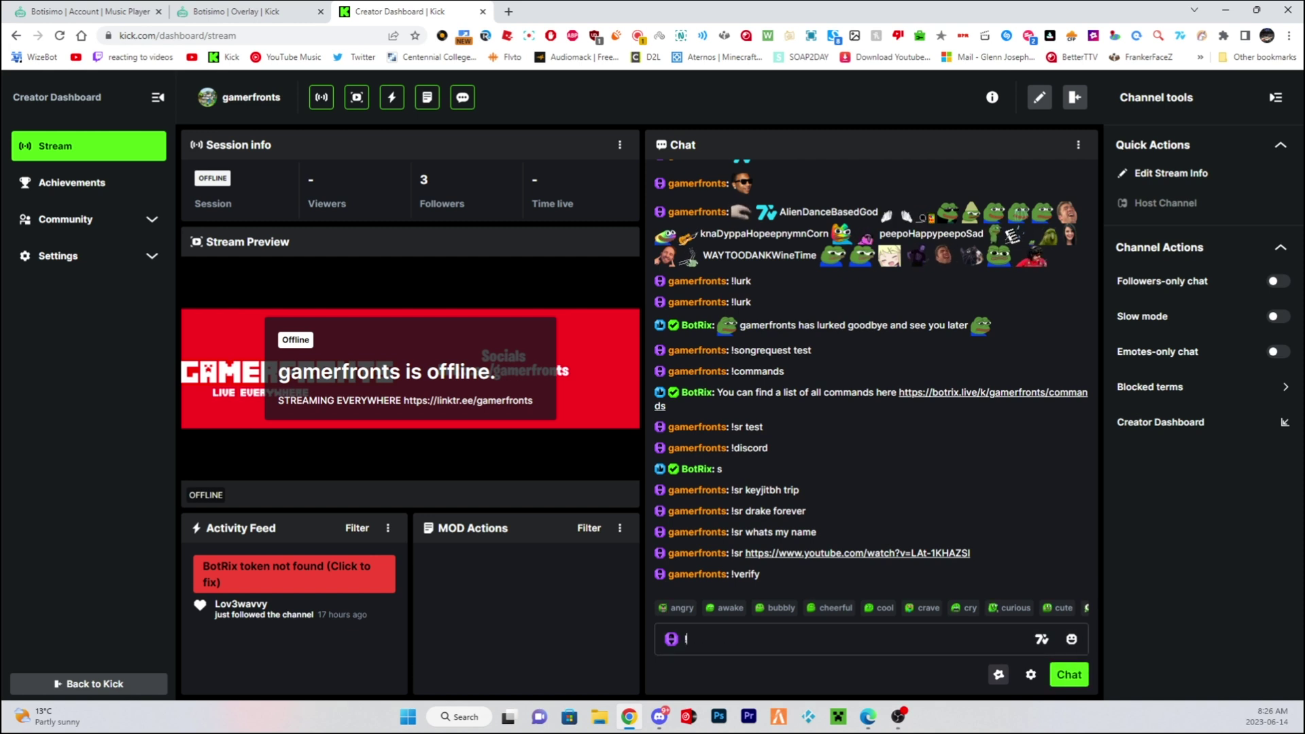
{"action": "type", "text": "sr"}
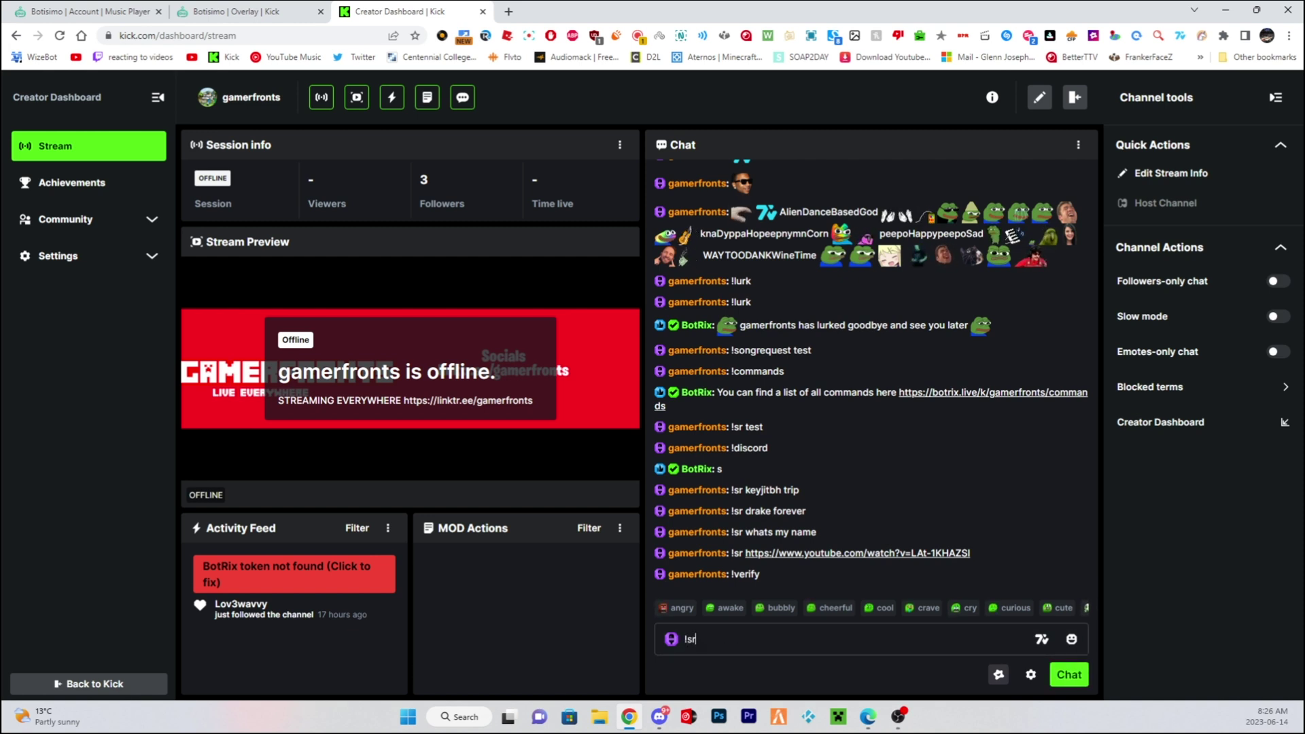
{"action": "type", "text": " mar"}
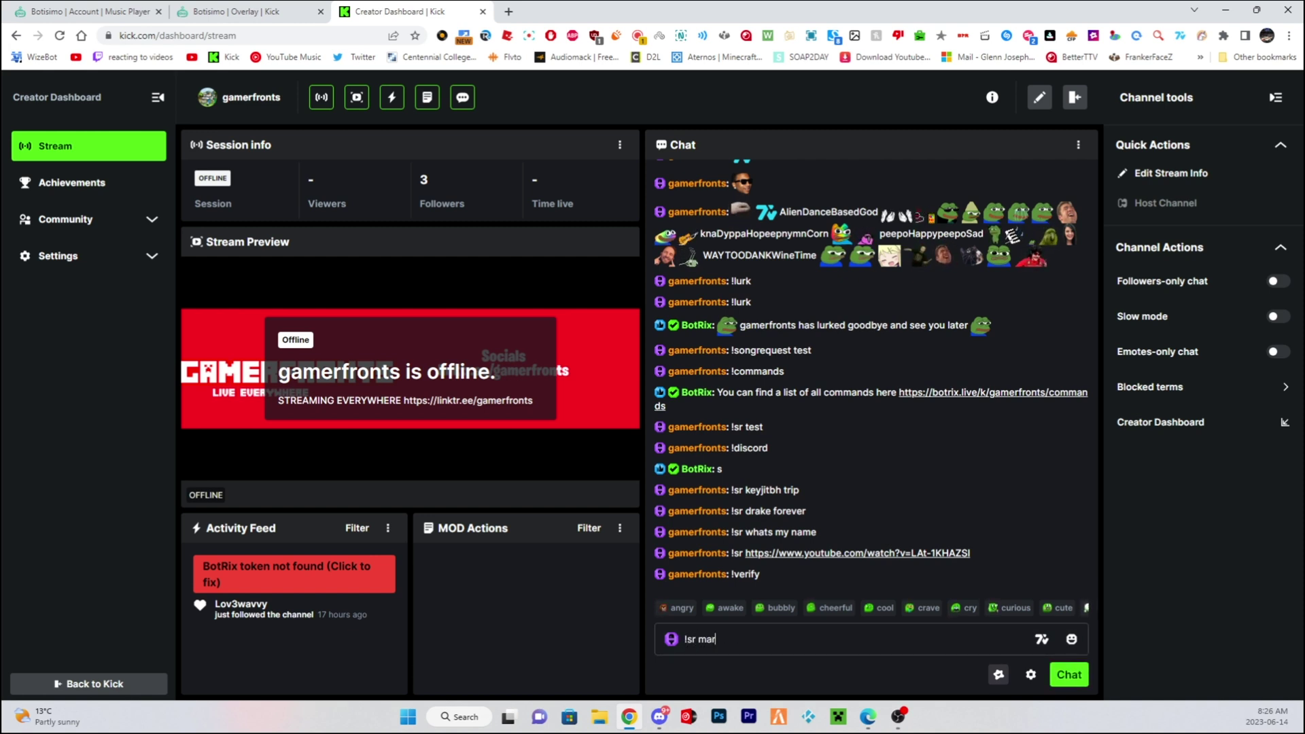
{"action": "type", "text": "shmello a"}
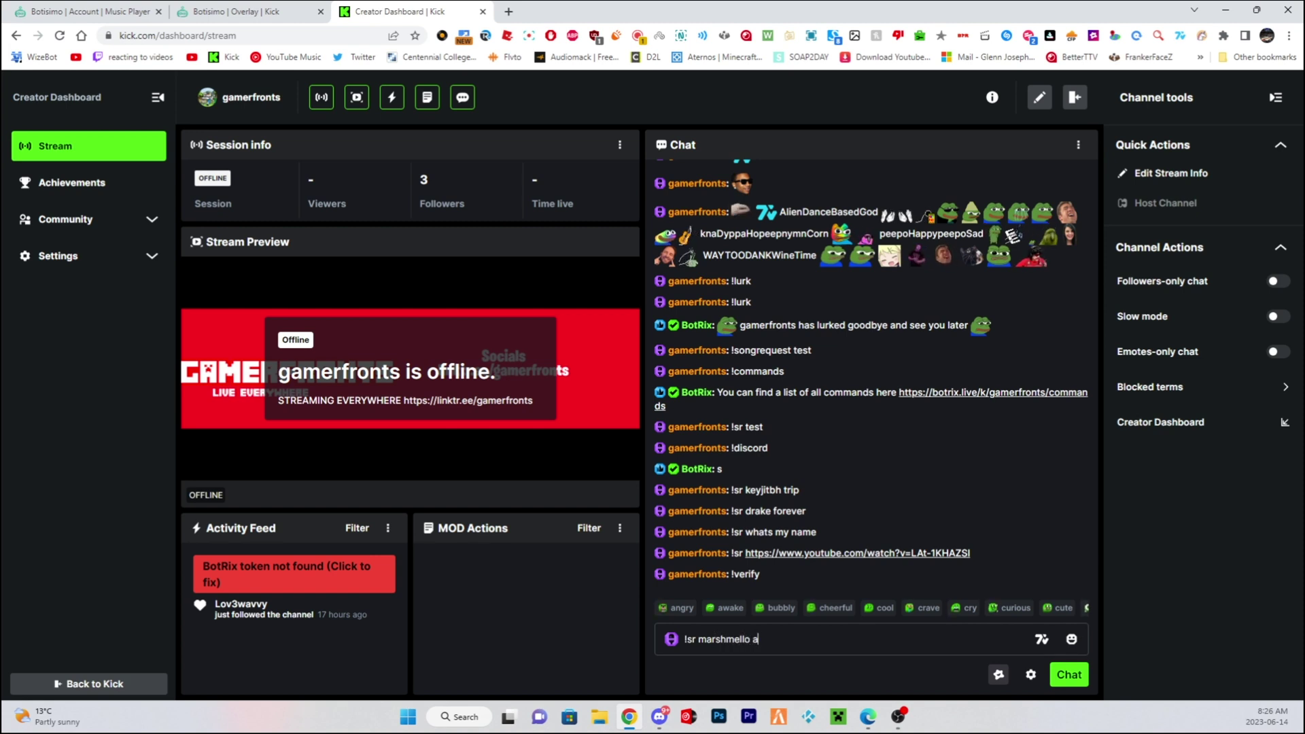
{"action": "type", "text": "lone"}
{"action": "key", "text": "Return"}
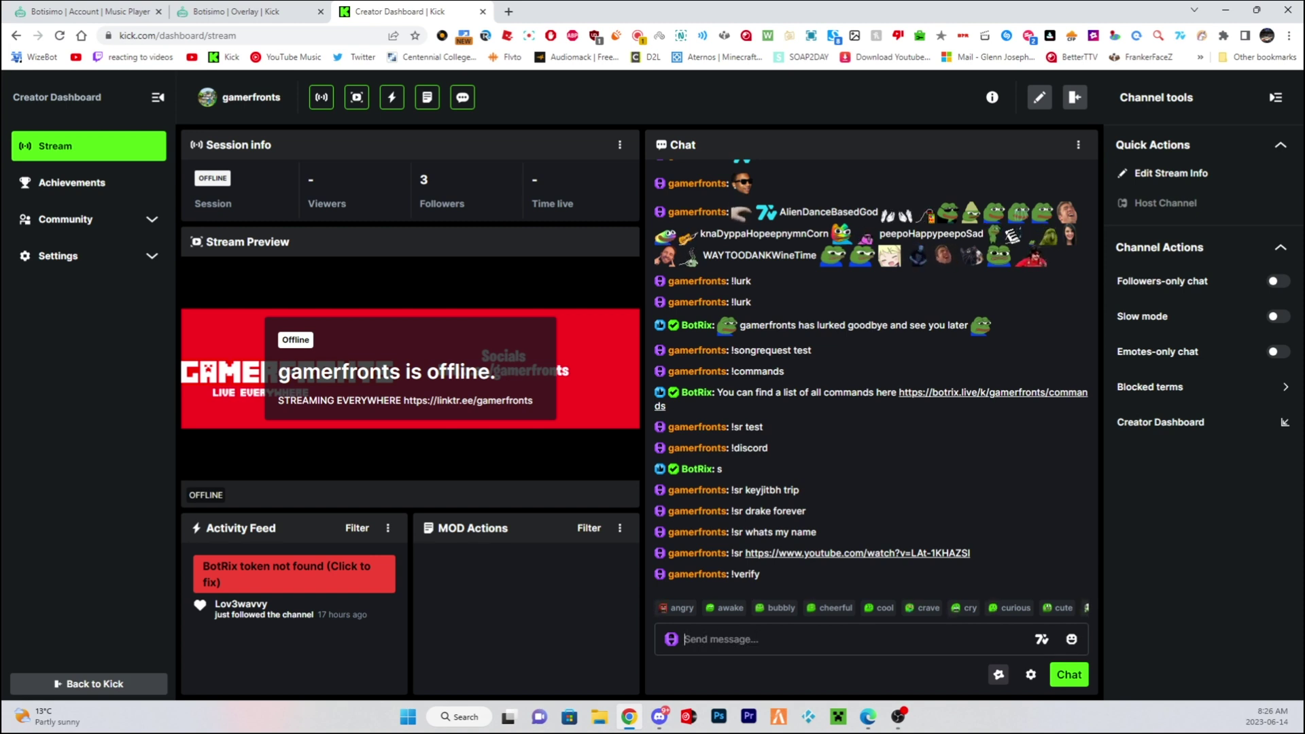
Return to Botisimo's Music Player, dismiss the form for adding a playlist or song, and pause the requested song
{"action": "left_click", "coordinate": [90, 12]}
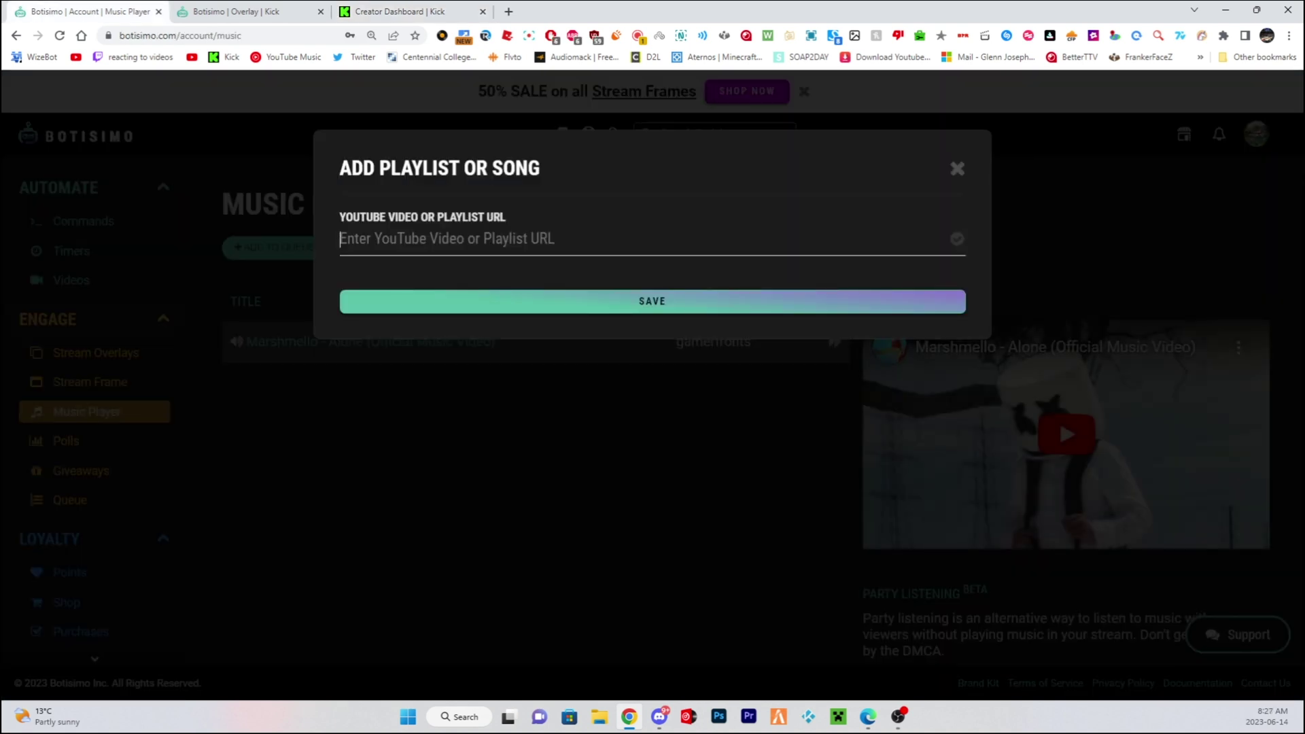
{"action": "key", "text": "Escape"}
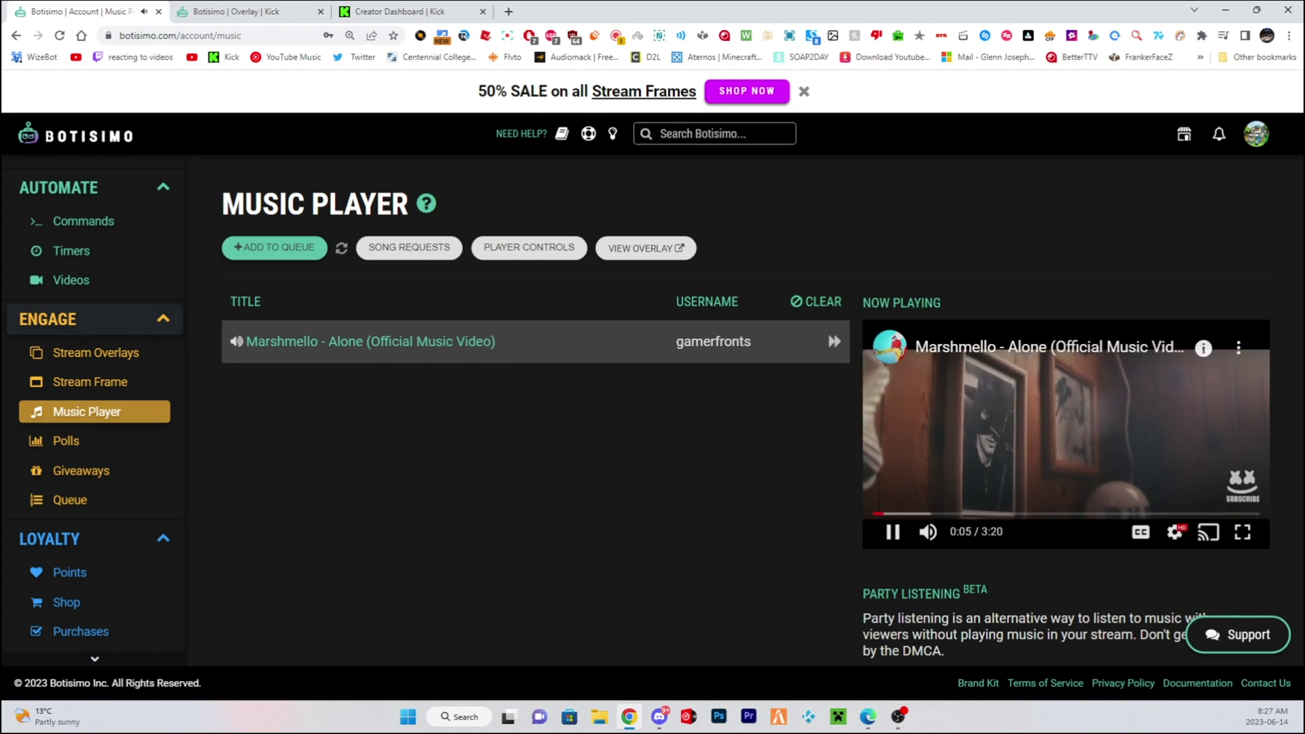
{"action": "key", "text": "space"}
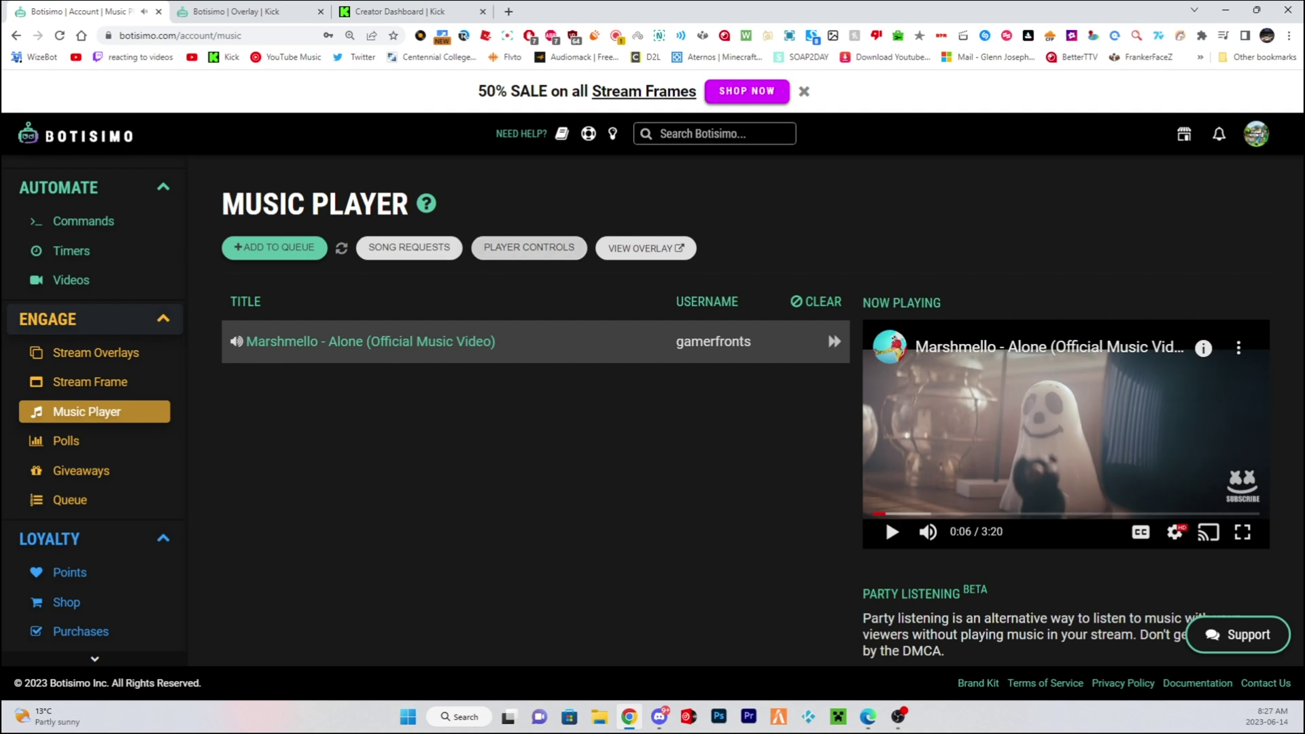
Review the music player controls and the song request settings, closing each dialog without changes
{"action": "left_click", "coordinate": [529, 247]}
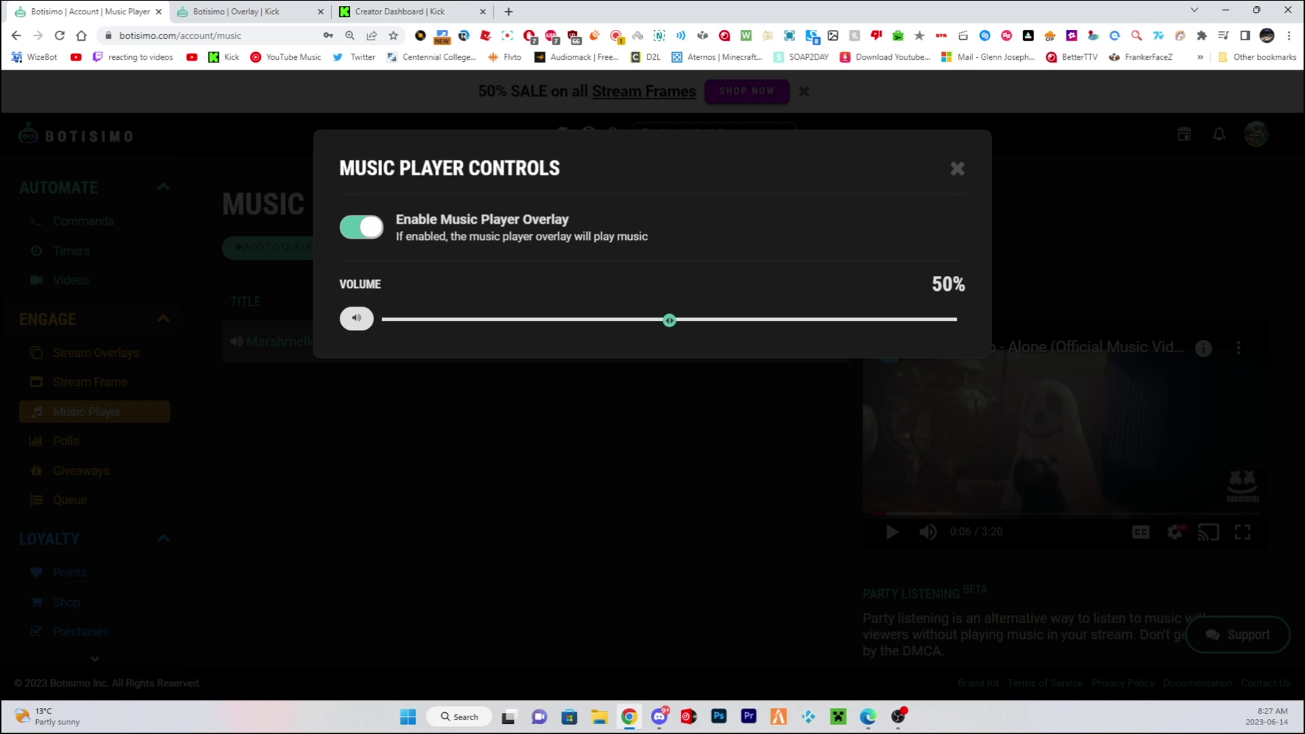
{"action": "key", "text": "Escape"}
{"action": "left_click", "coordinate": [408, 248]}
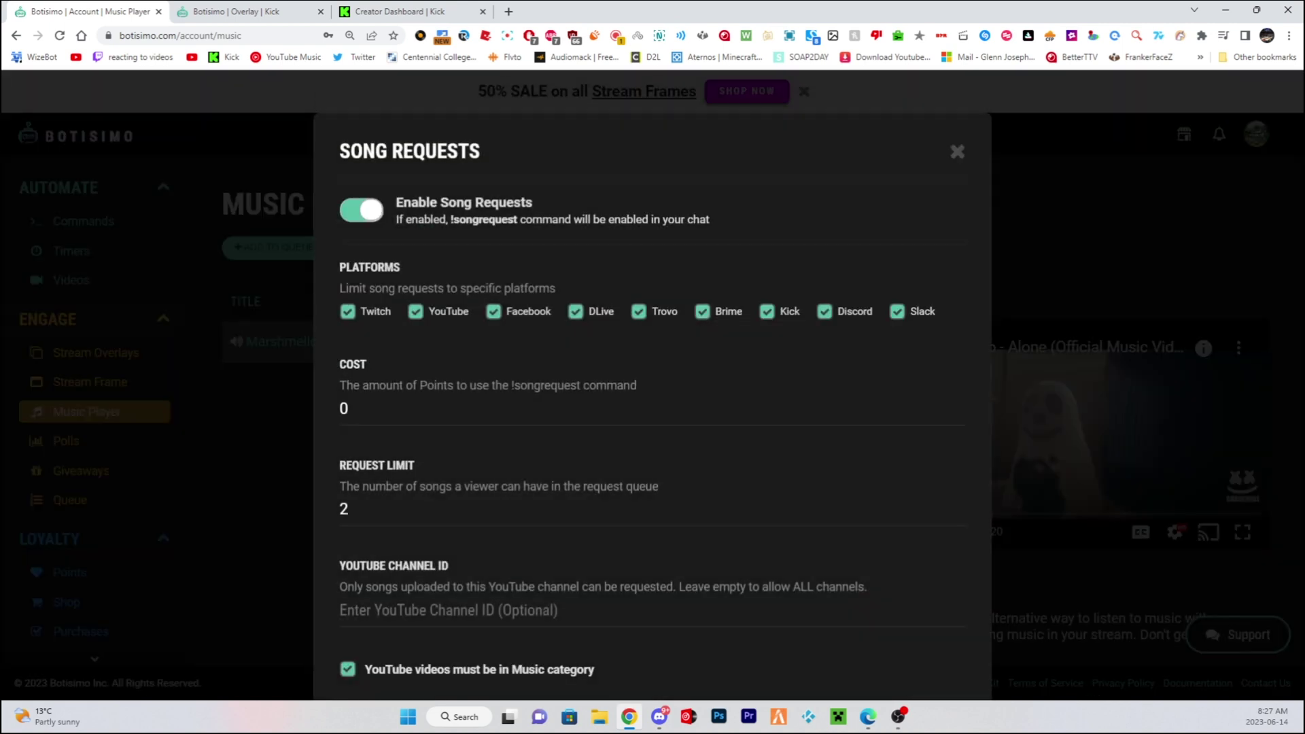
{"action": "key", "text": "Escape"}
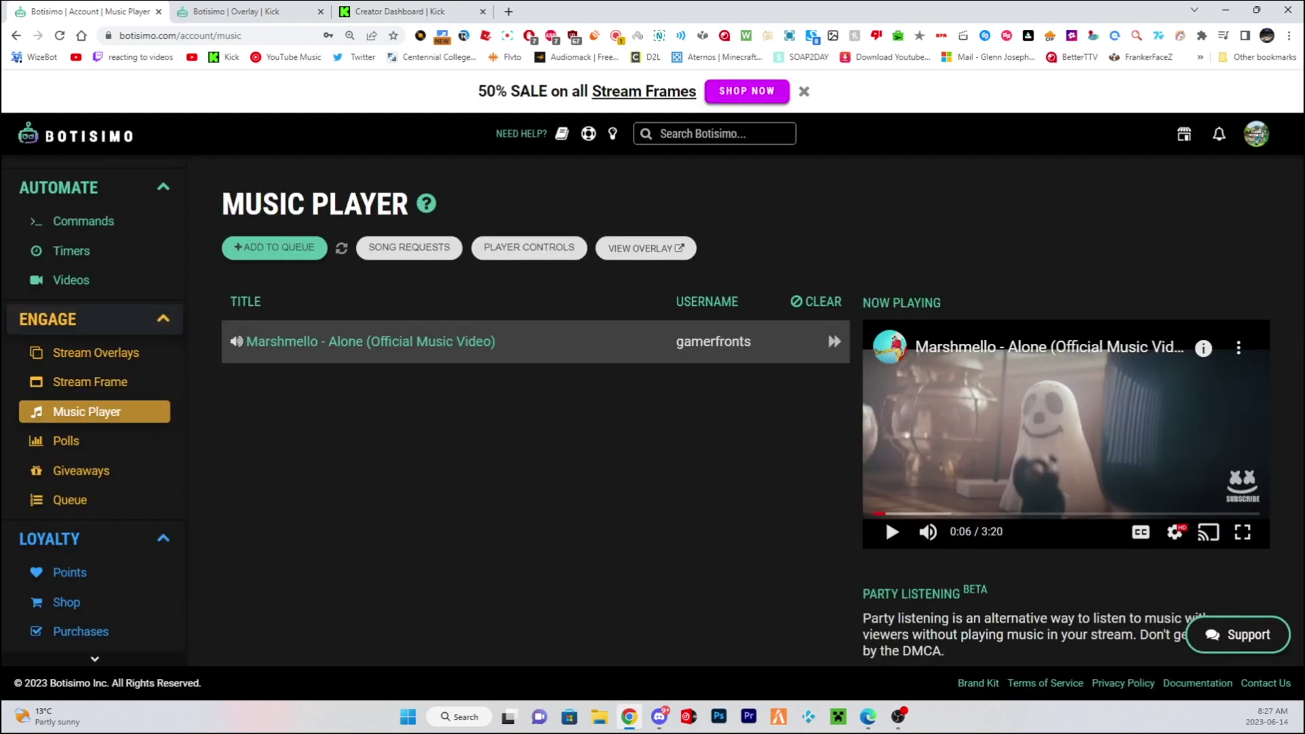
Open the public creator site from Botisimo's Creator Site settings and go to its Music section
{"action": "scroll", "coordinate": [95, 408], "scroll_direction": "down", "scroll_amount": 3}
{"action": "scroll", "coordinate": [96, 408], "scroll_direction": "up", "scroll_amount": 4}
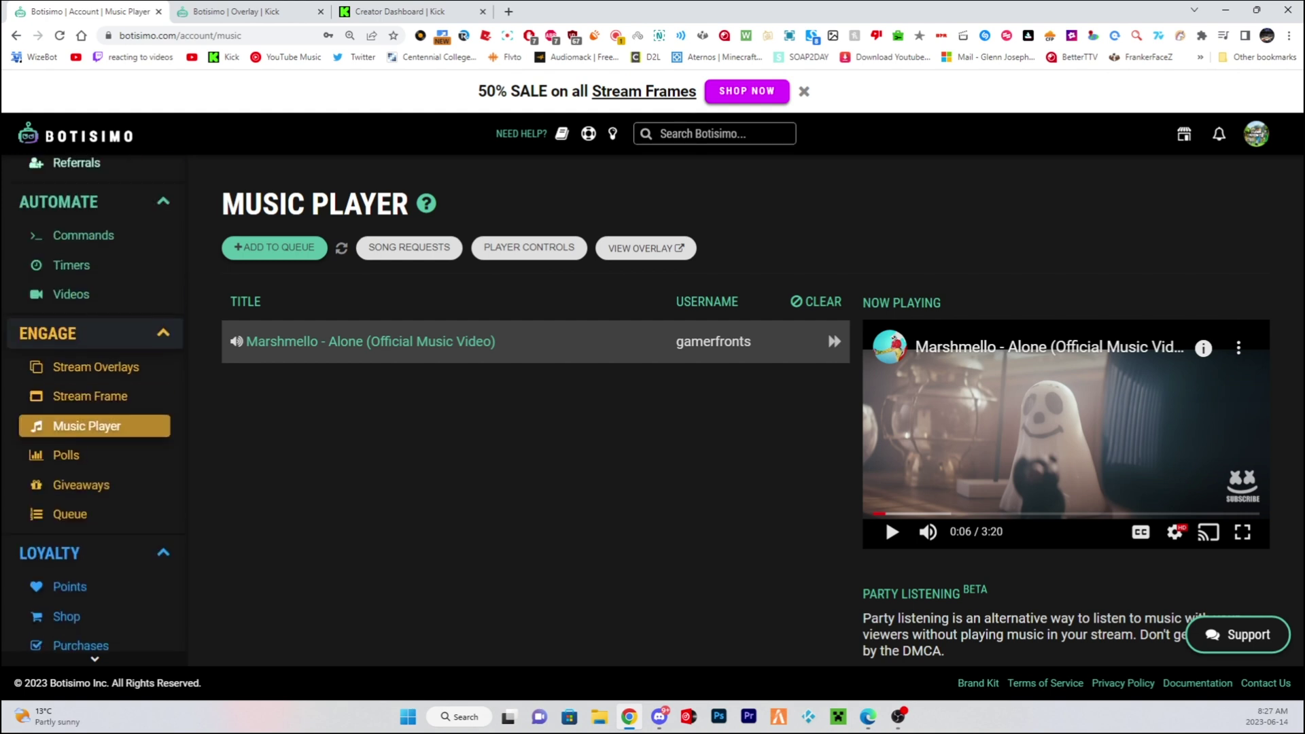
{"action": "scroll", "coordinate": [95, 333], "scroll_direction": "up", "scroll_amount": 6}
{"action": "left_click", "coordinate": [85, 394]}
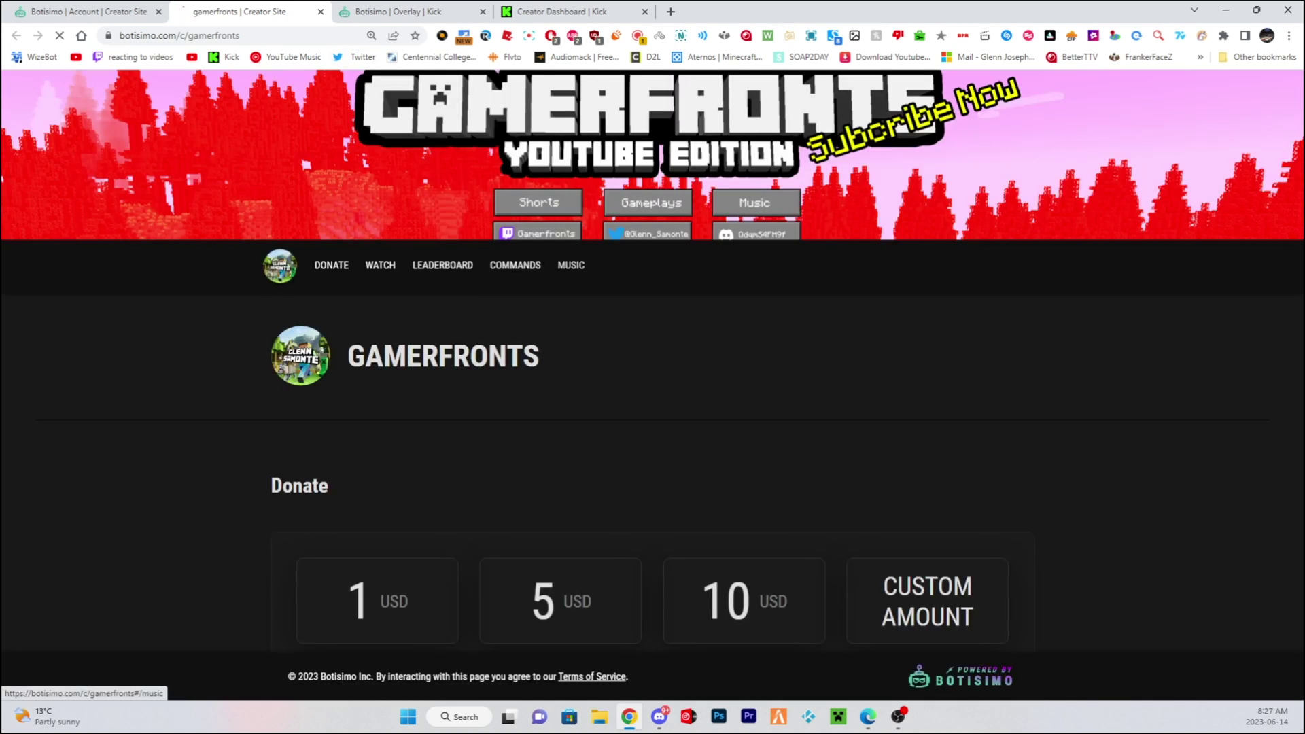
{"action": "left_click", "coordinate": [515, 266]}
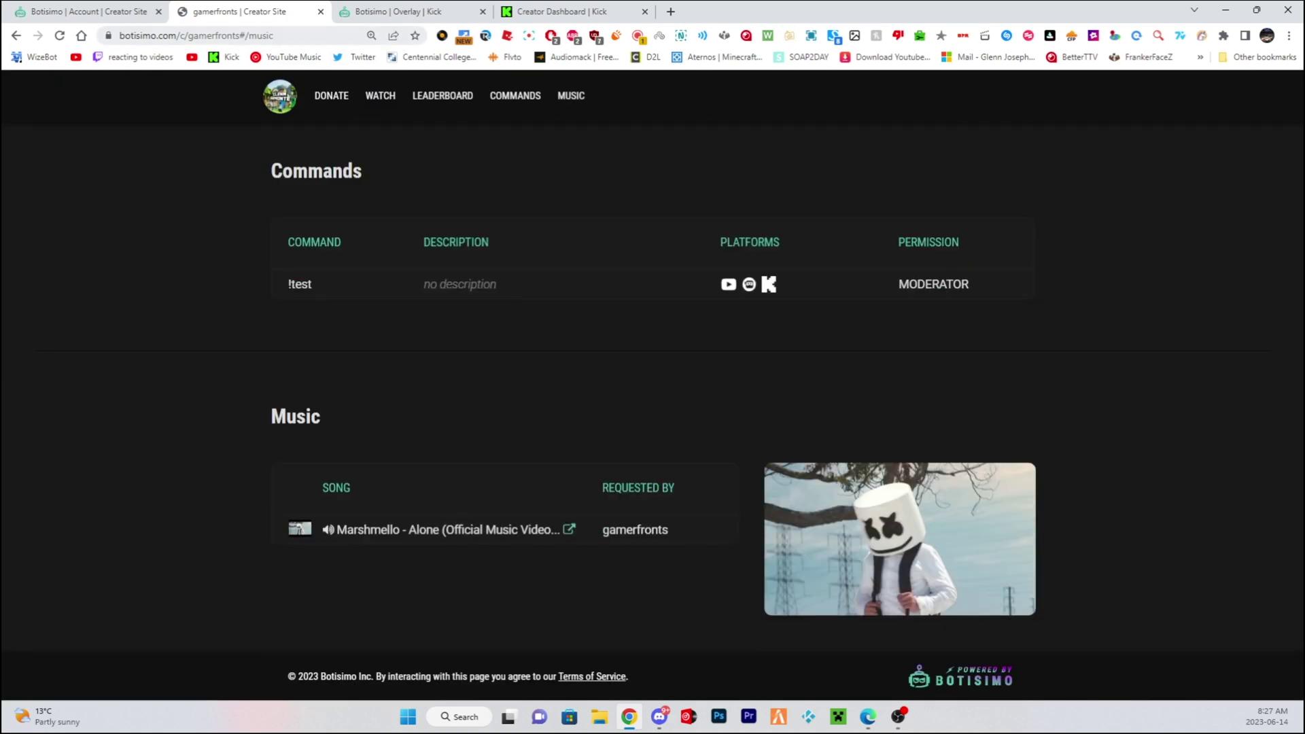
Examine the creator site's web address, its commands list and the requested song entry under Music
{"action": "left_click_drag", "start_coordinate": [212, 35], "coordinate": [233, 35]}
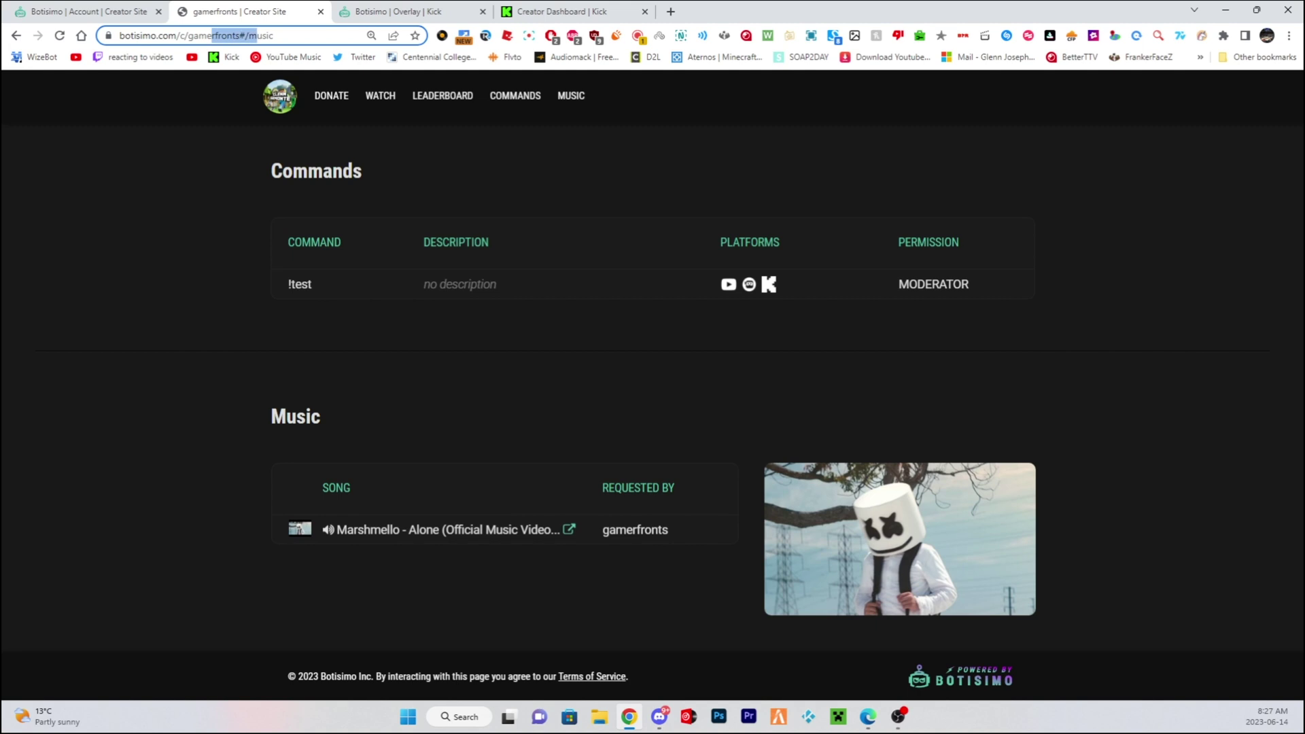
{"action": "left_click_drag", "start_coordinate": [263, 35], "coordinate": [304, 35]}
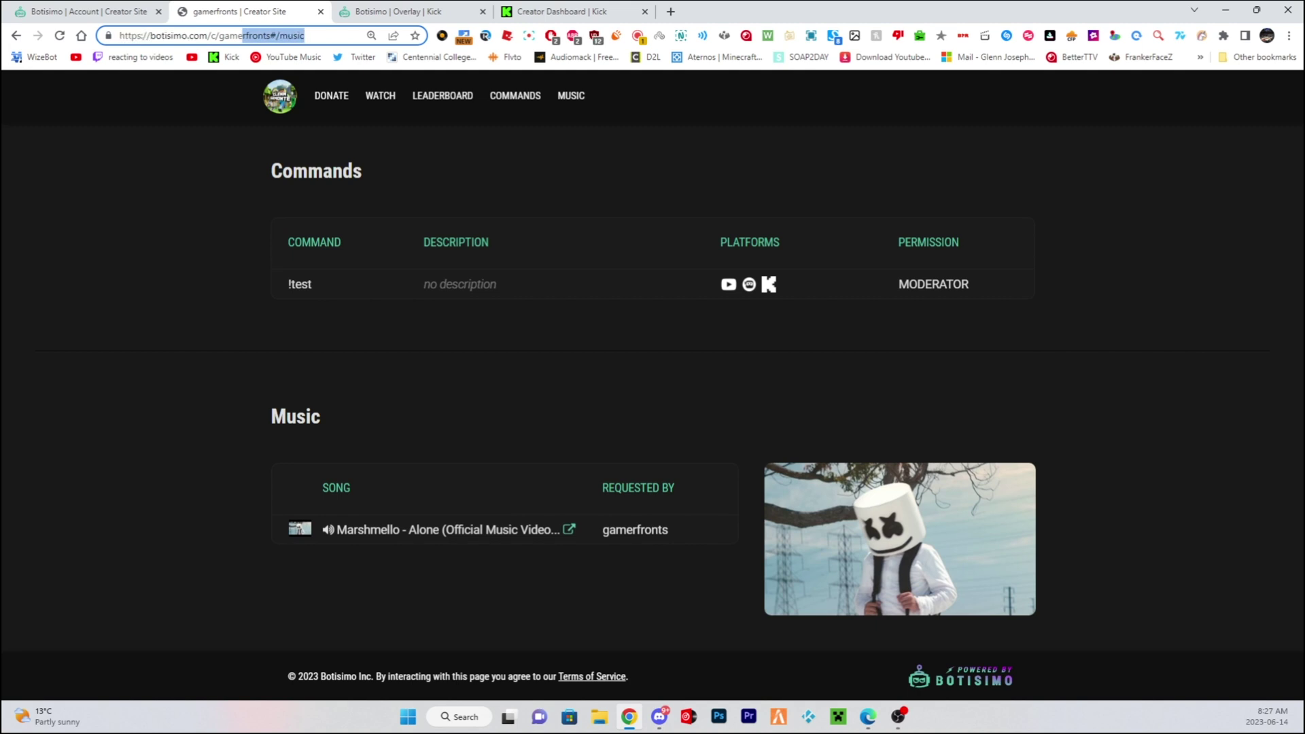
{"action": "scroll", "coordinate": [652, 384], "scroll_direction": "up", "scroll_amount": 2}
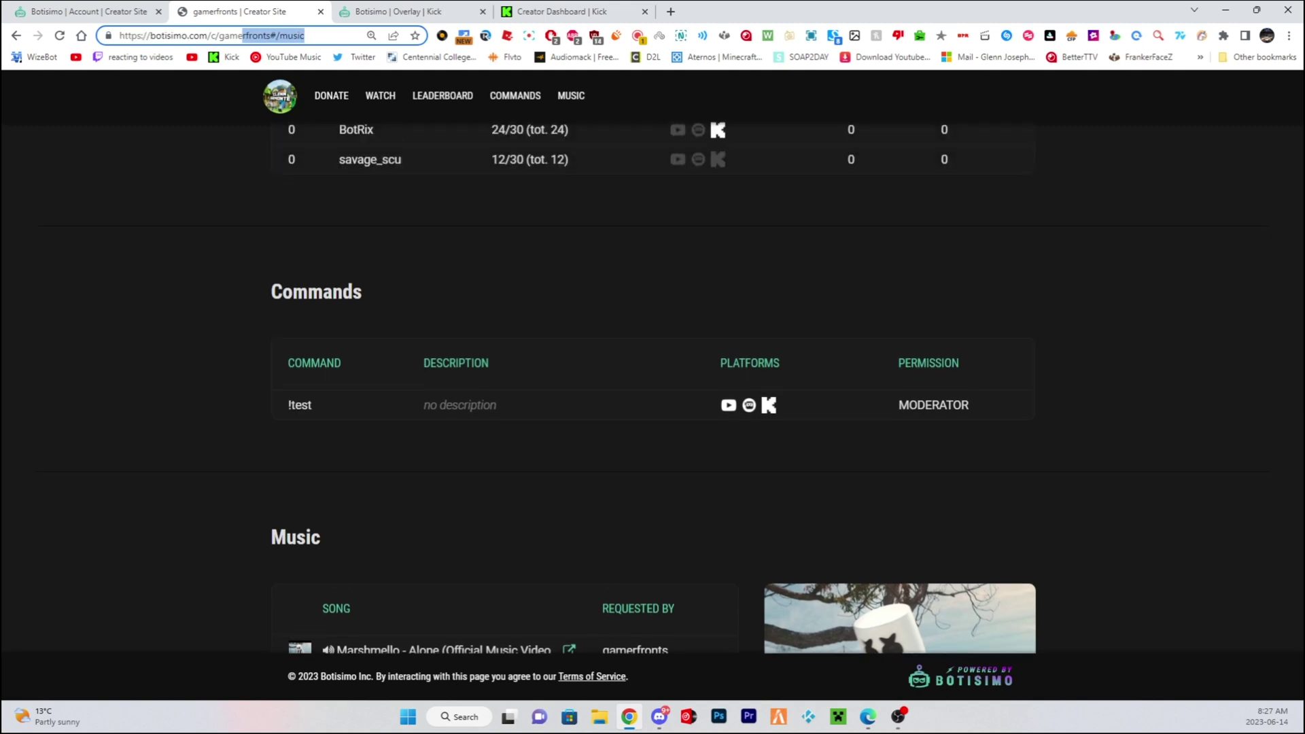
{"action": "scroll", "coordinate": [653, 385], "scroll_direction": "down", "scroll_amount": 2}
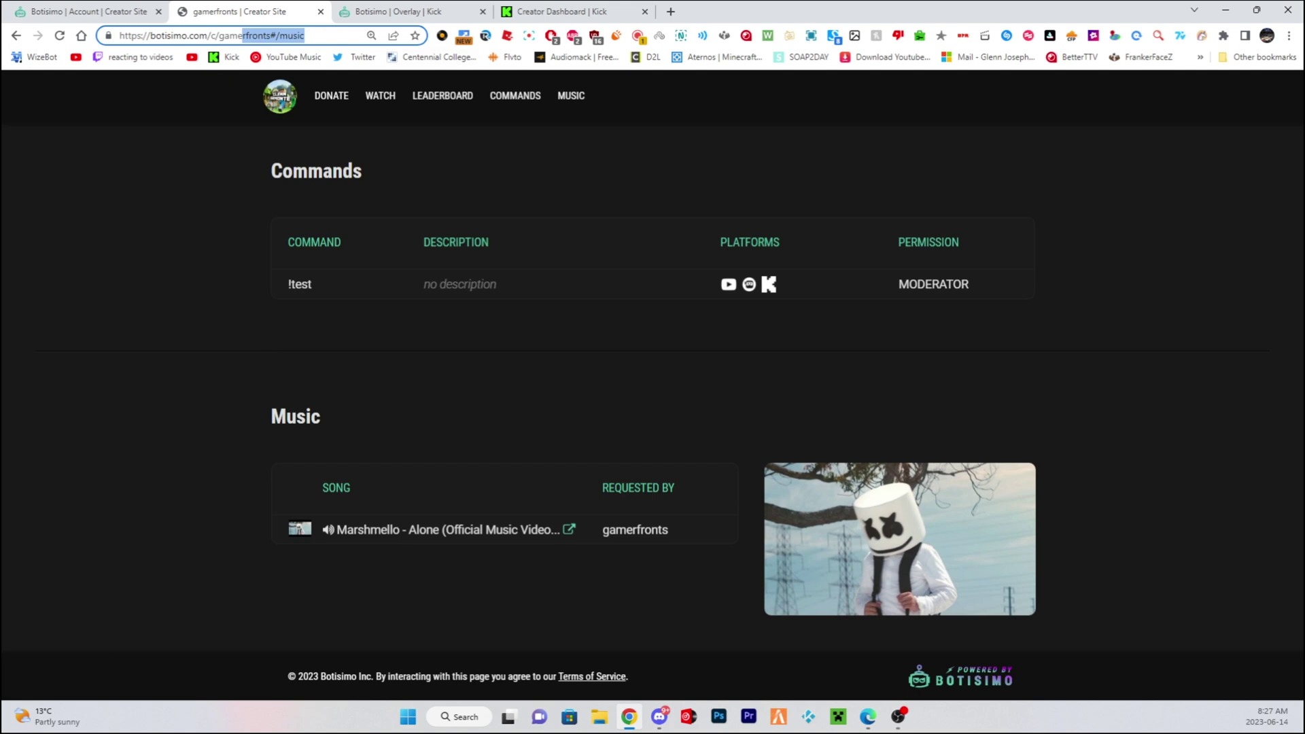
{"action": "left_click", "coordinate": [505, 590]}
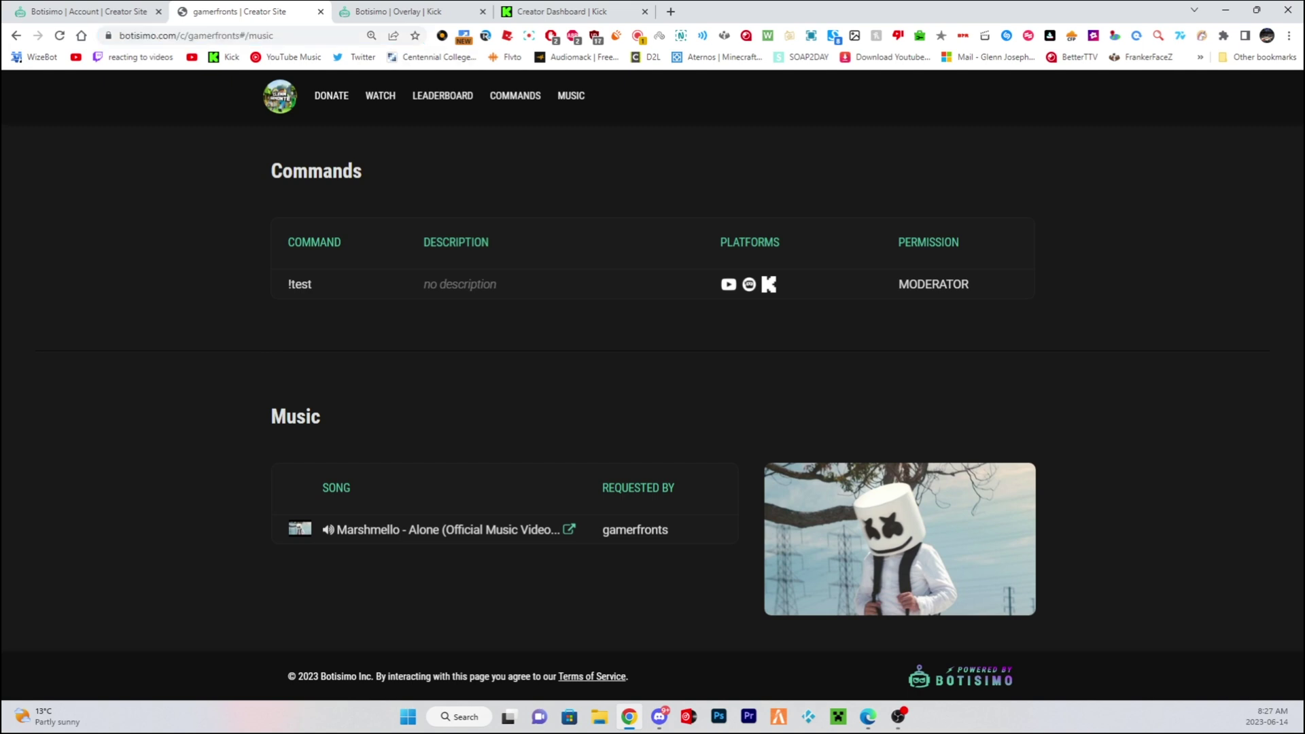
{"action": "left_click_drag", "start_coordinate": [286, 530], "coordinate": [673, 531]}
{"action": "left_click", "coordinate": [505, 590]}
Go back to the Botisimo account and reopen the Music Player page
{"action": "left_click", "coordinate": [88, 12]}
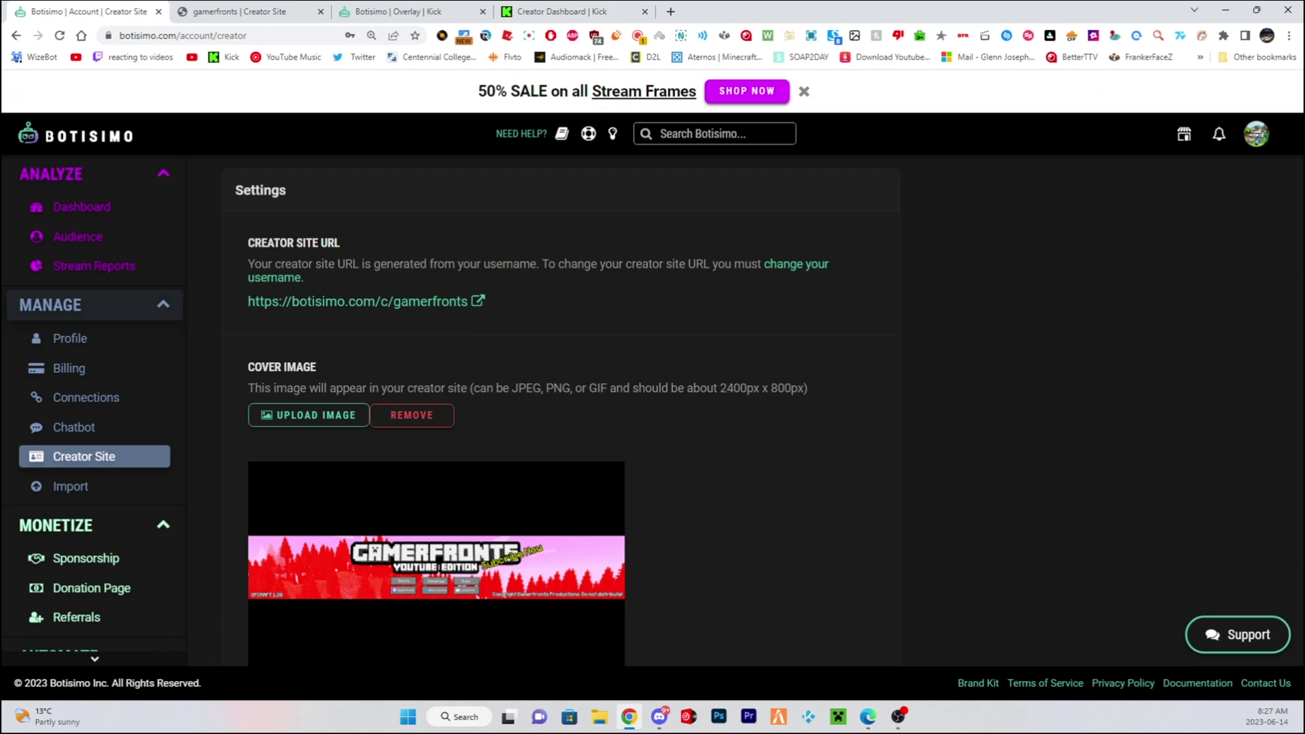
{"action": "scroll", "coordinate": [94, 537], "scroll_direction": "down", "scroll_amount": 5}
{"action": "left_click", "coordinate": [87, 541]}
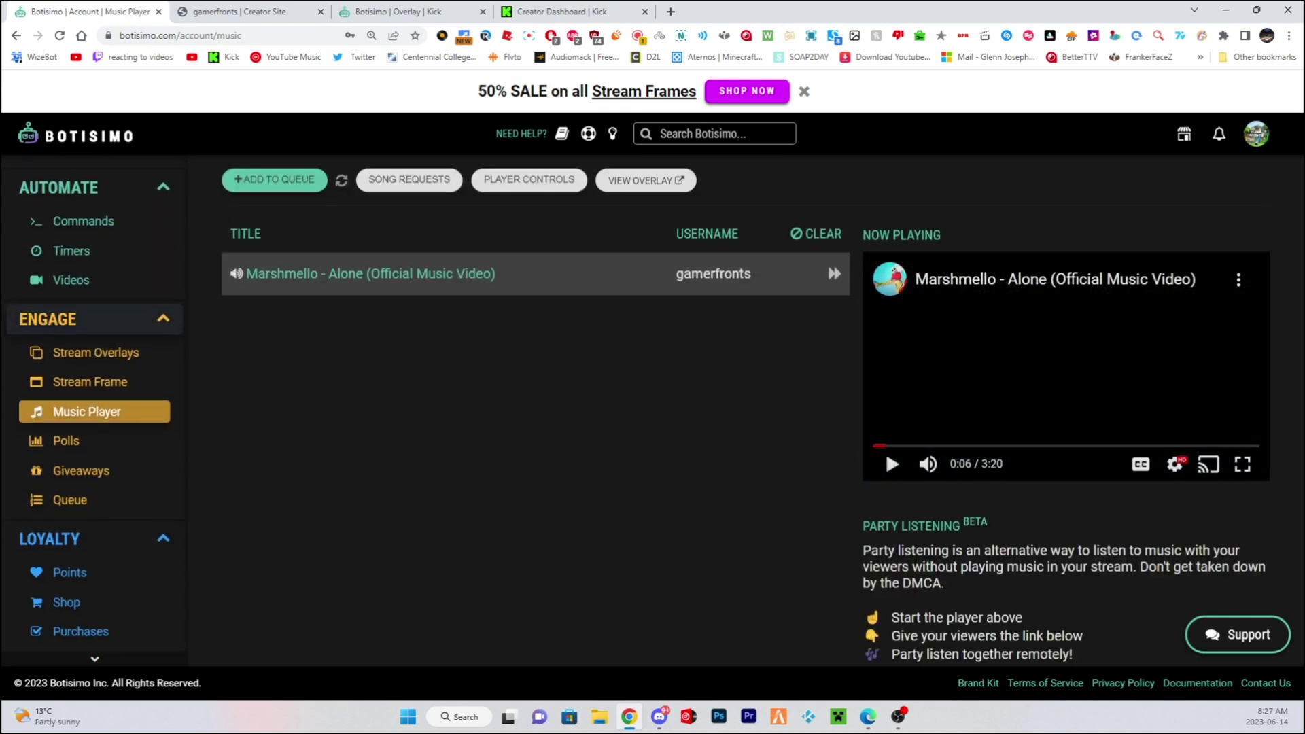
Look through the creator site's leaderboard, commands and music sections, checking the song and requester columns
{"action": "key", "text": "ctrl+2"}
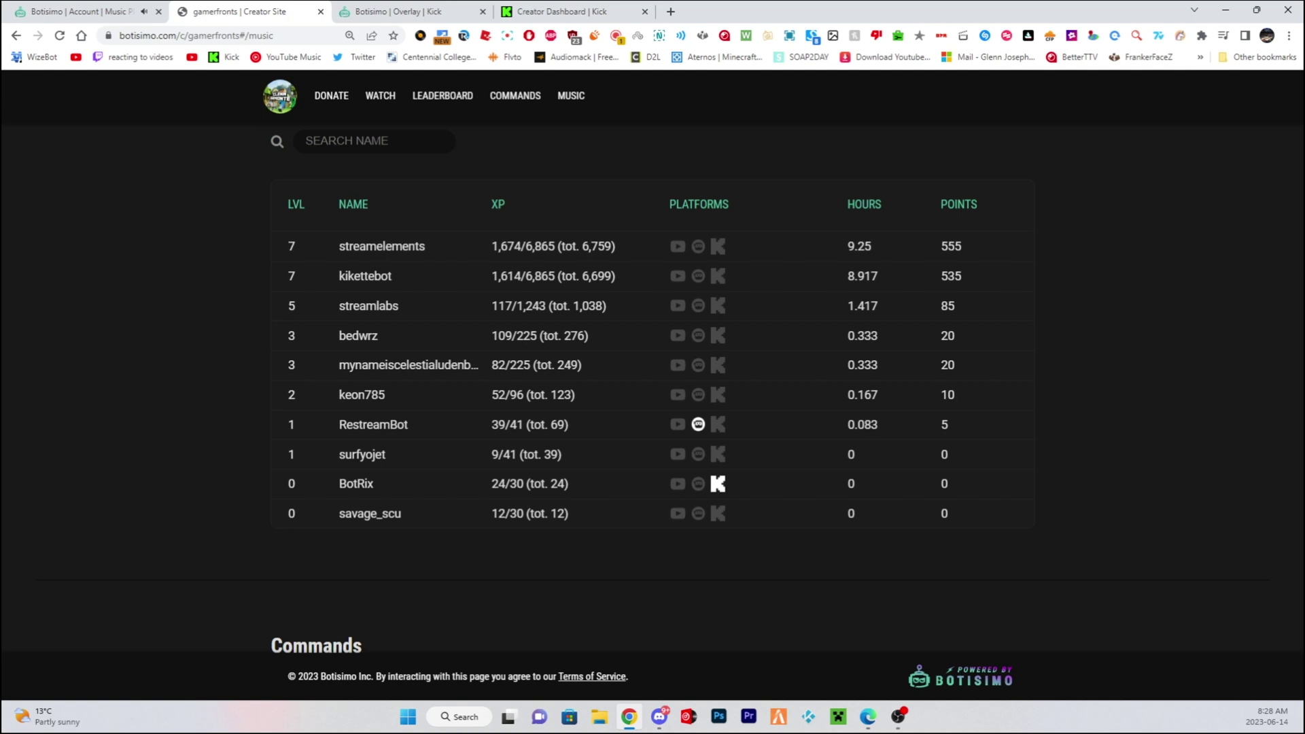
{"action": "scroll", "coordinate": [653, 381], "scroll_direction": "down", "scroll_amount": 3}
{"action": "scroll", "coordinate": [653, 381], "scroll_direction": "up", "scroll_amount": 3}
{"action": "scroll", "coordinate": [652, 381], "scroll_direction": "down", "scroll_amount": 10}
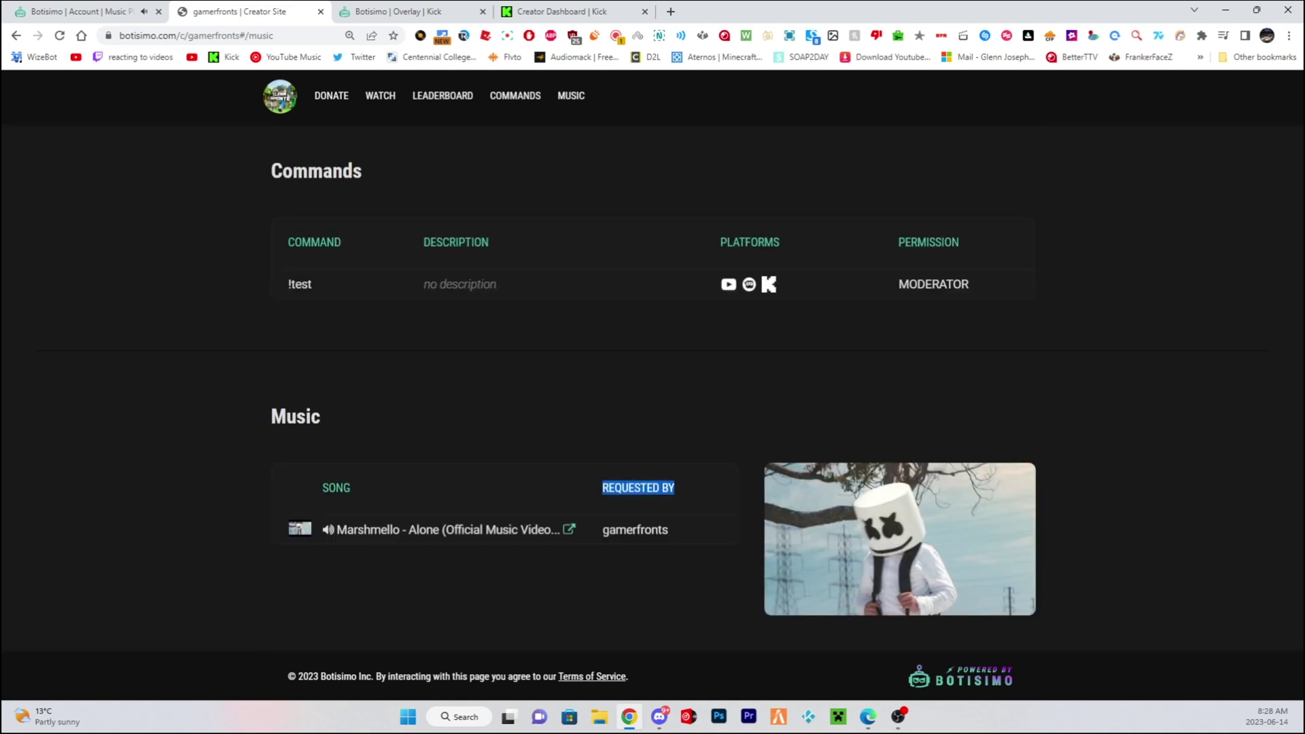
{"action": "left_click_drag", "start_coordinate": [322, 488], "coordinate": [602, 488]}
Return to the Music Player page and pause the Marshmello song
{"action": "left_click", "coordinate": [78, 12]}
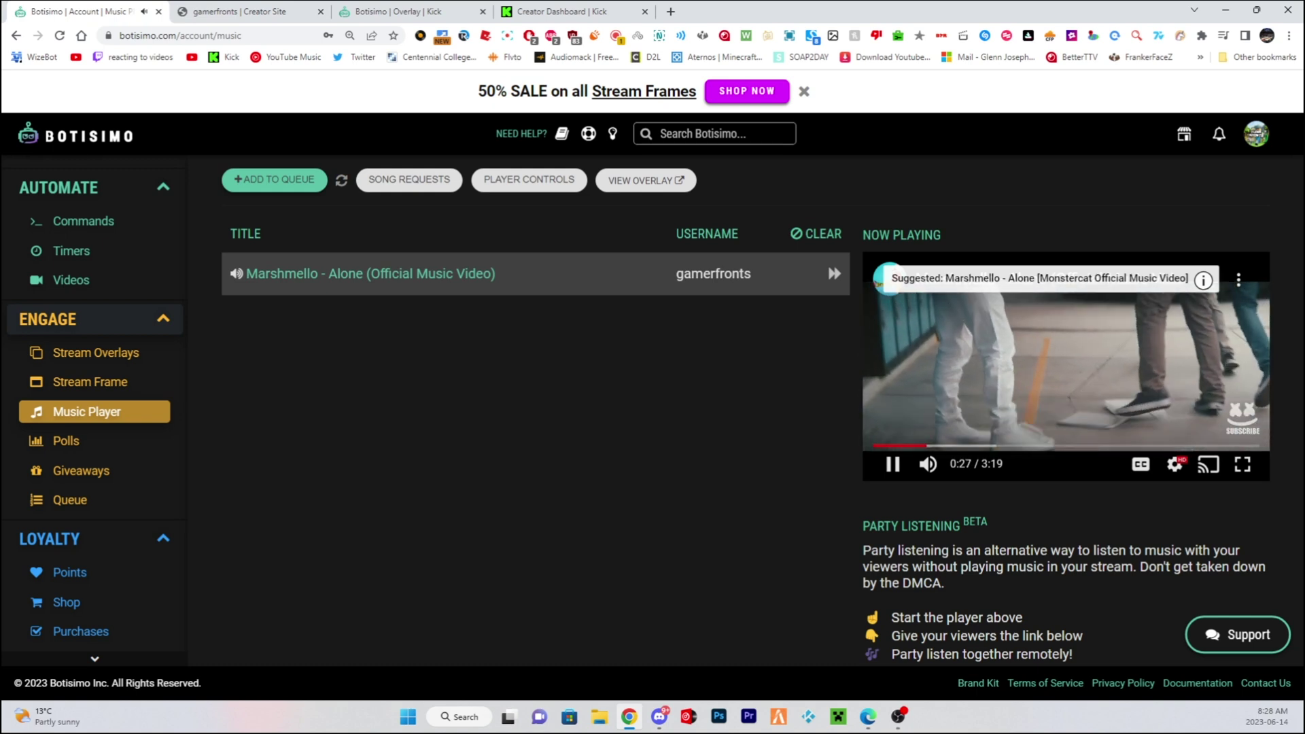
{"action": "key", "text": "space"}
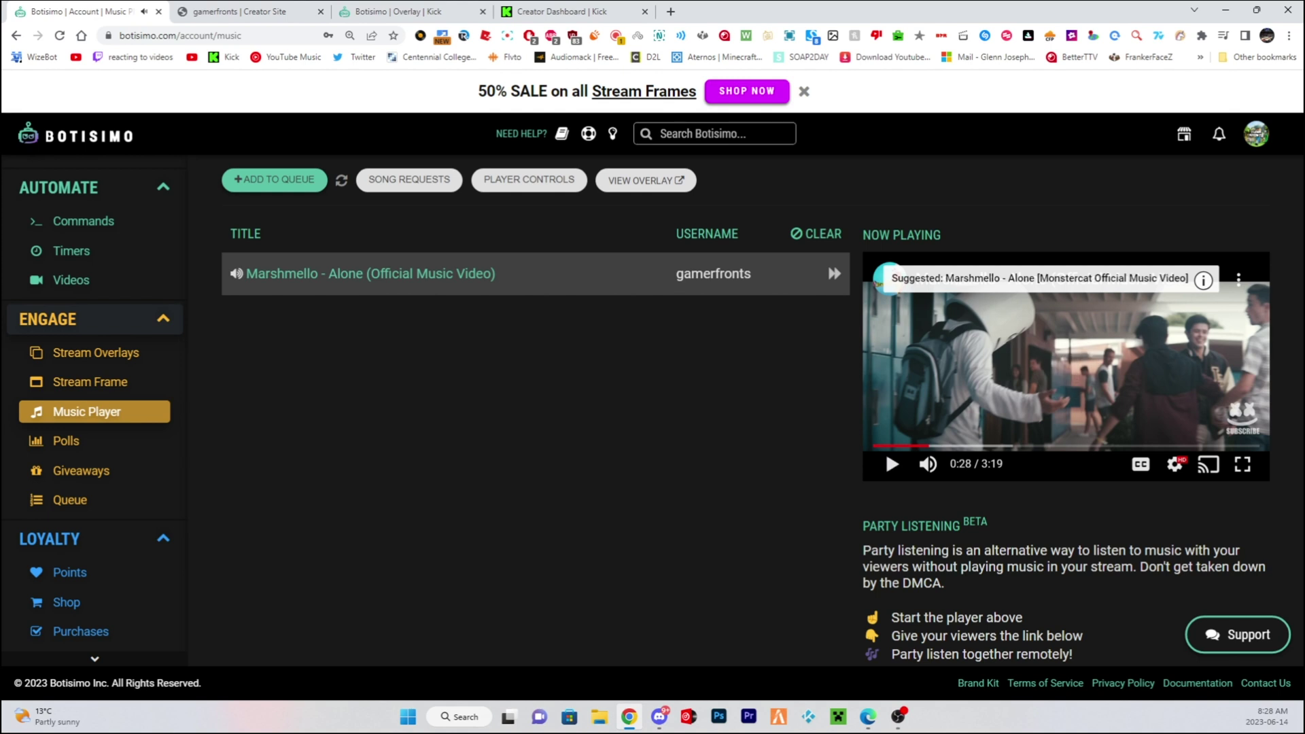